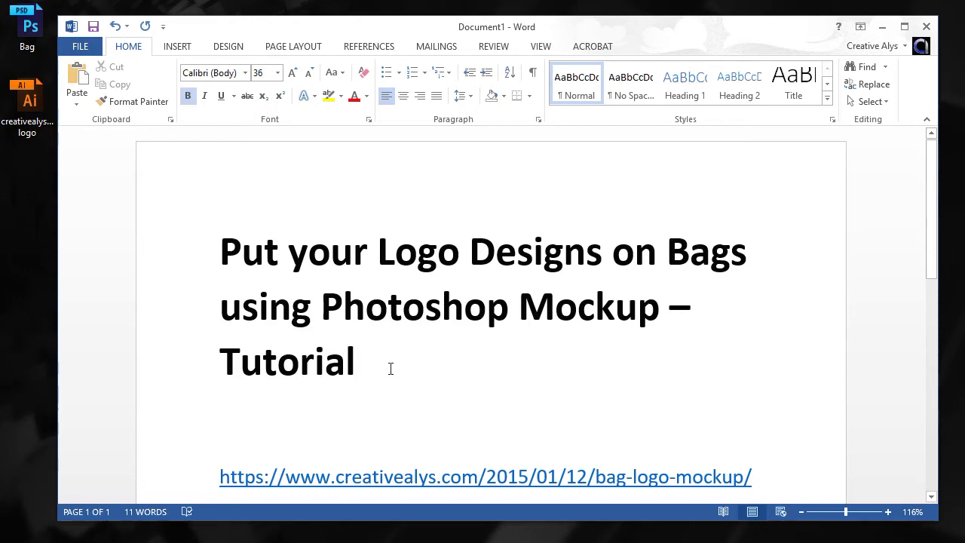
Step: Add a 22-pt line 'Download PSD Bag logo mockup from' under the title and remove the blank line above the link
mouse_move(253, 247)
left_mouse_down()
mouse_move(508, 273)
mouse_move(343, 305)
mouse_move(347, 358)
mouse_move(358, 352)
left_mouse_up()
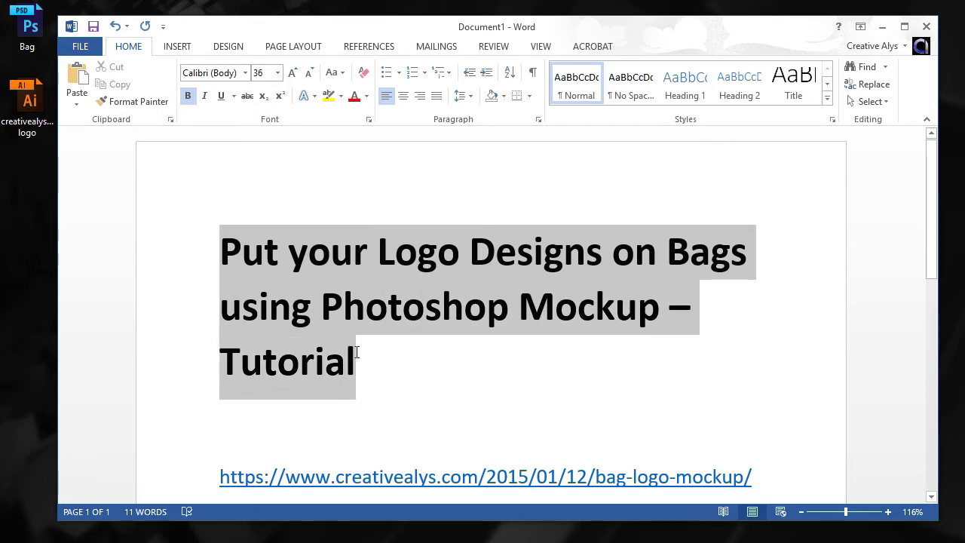
left_click(381, 374)
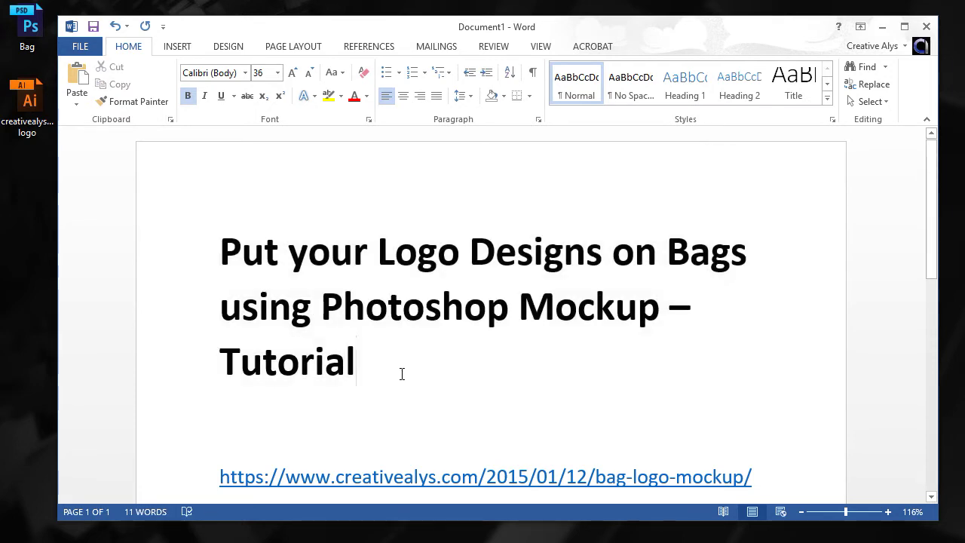
key("ctrl+z")
left_click(264, 72)
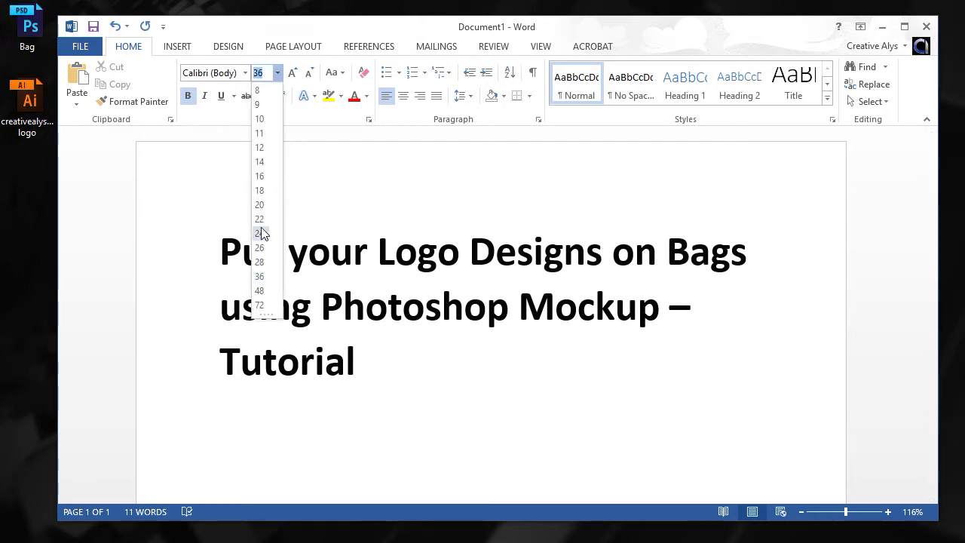
left_click(261, 219)
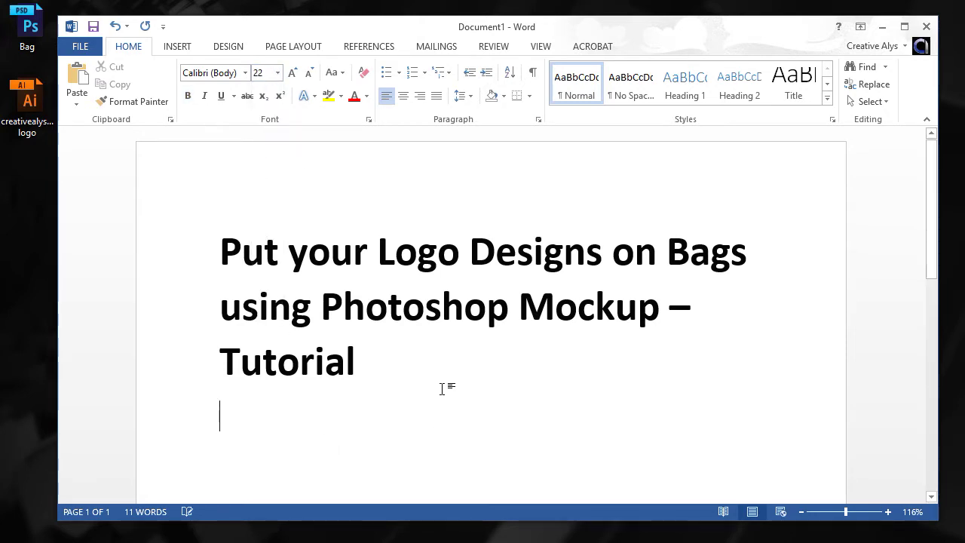
scroll(460, 389, "down", 1)
type("Download ")
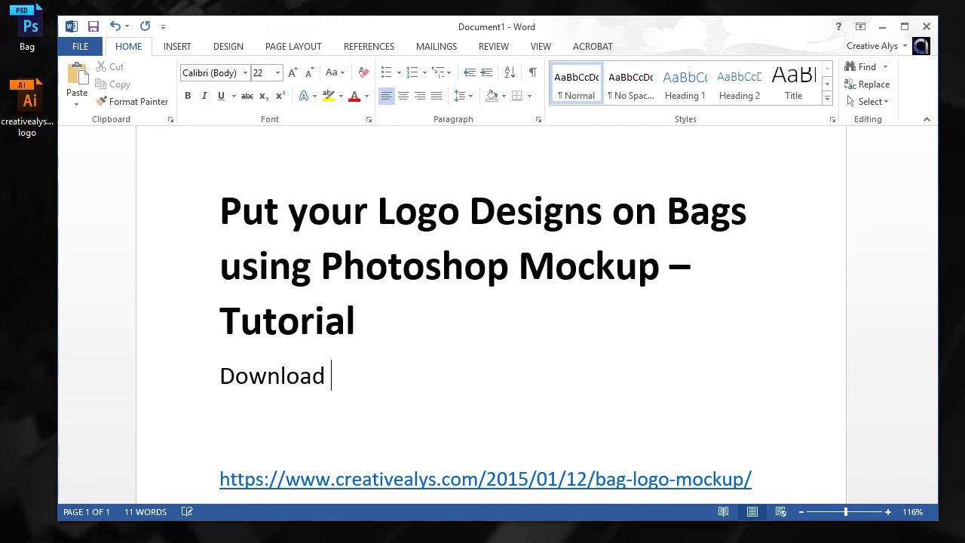
type("PSD")
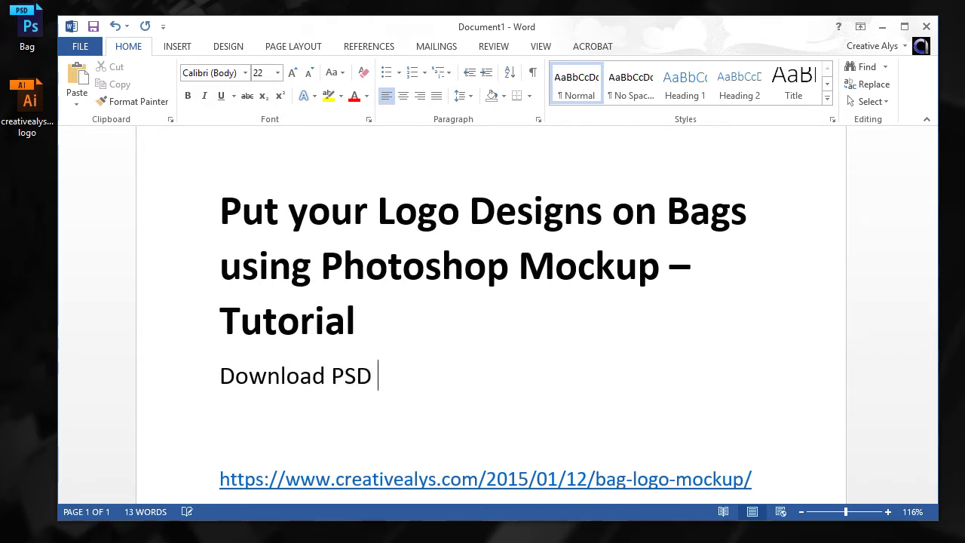
type(" Bag logo mockup from:")
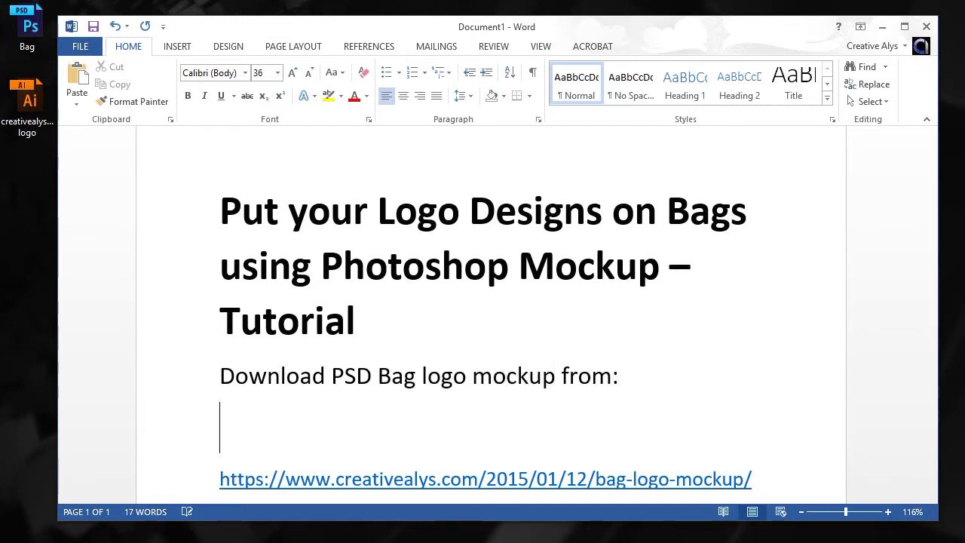
key("Delete")
Step: Start a new 22-pt line below the link beginning with 'The'
left_click(415, 461)
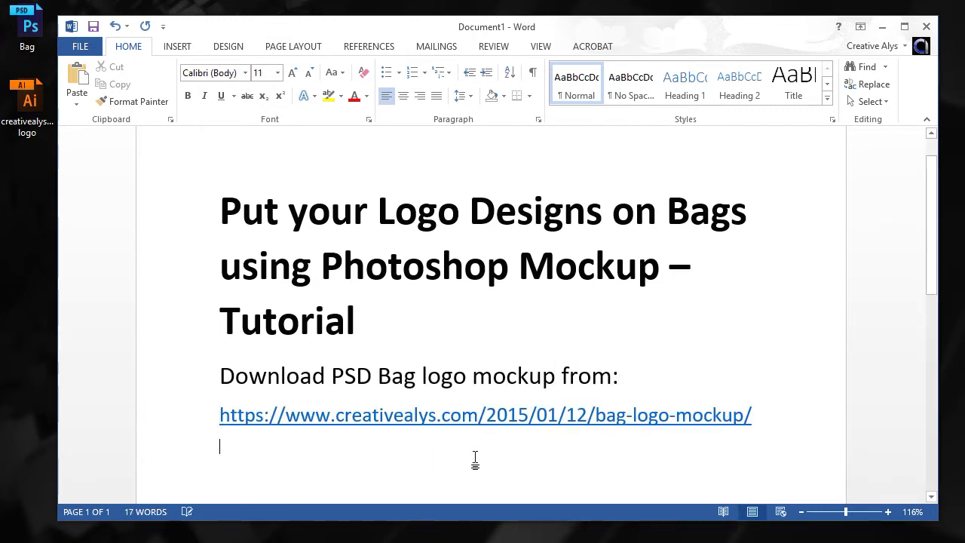
scroll(646, 407, "down", 1)
left_click_drag(749, 375, 220, 375)
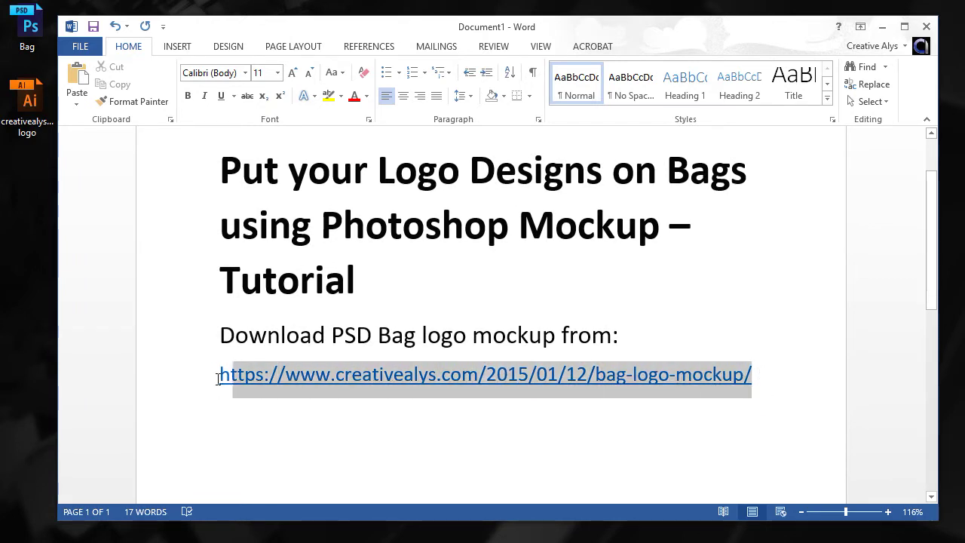
left_click(264, 423)
type("The")
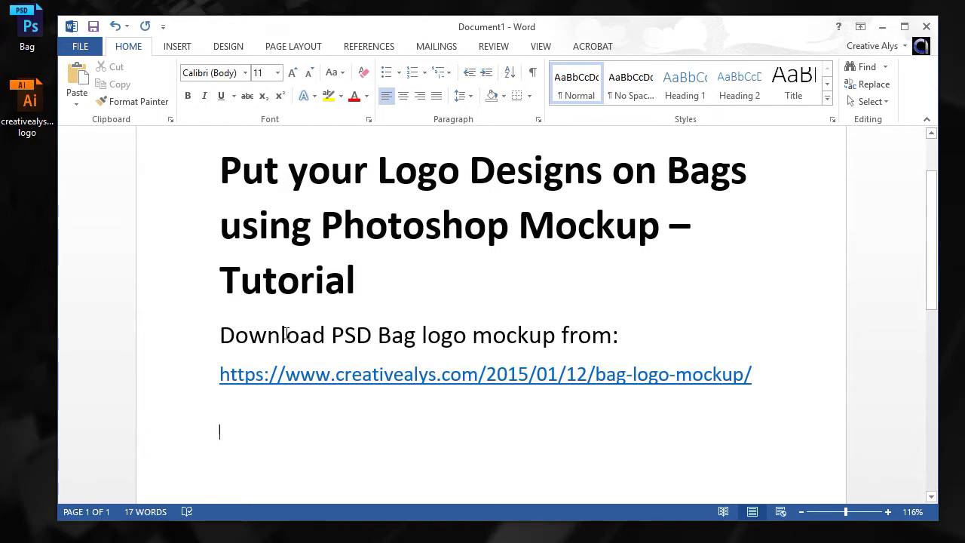
left_click(277, 73)
left_click(259, 219)
Step: Type the sentence saying the download URL is in this video's description
type("The URLof")
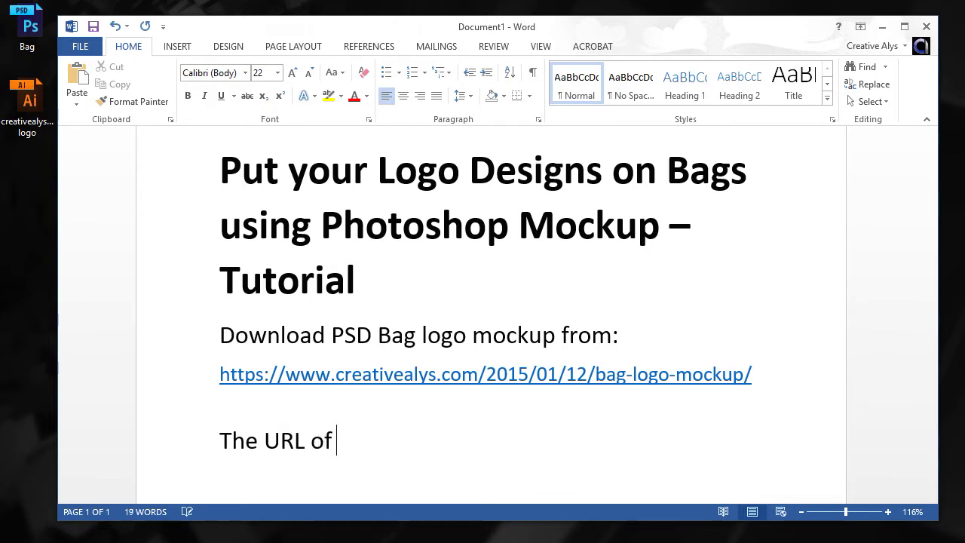
type(" the download is given the descr")
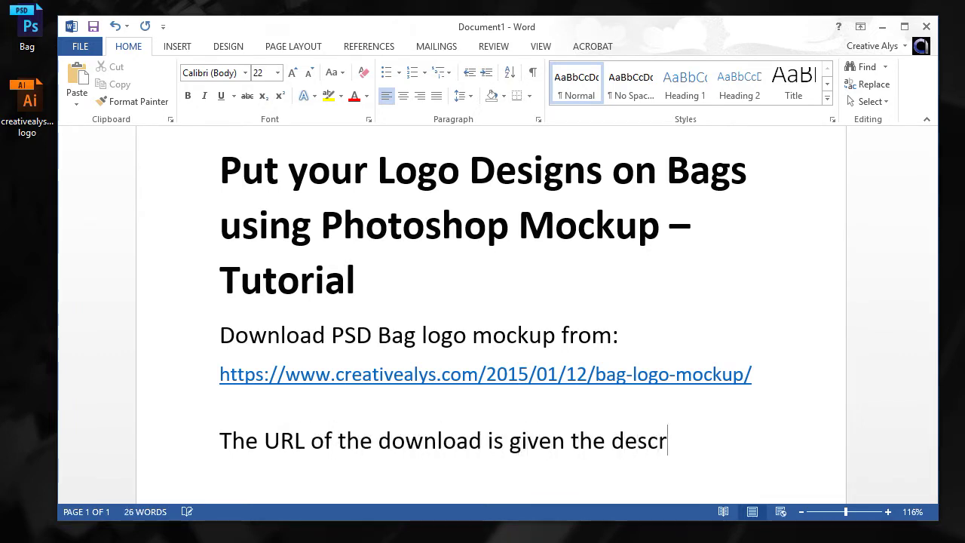
type("iption of this")
type("ede")
key("BackSpace")
key("BackSpace")
key("BackSpace")
type("deo.")
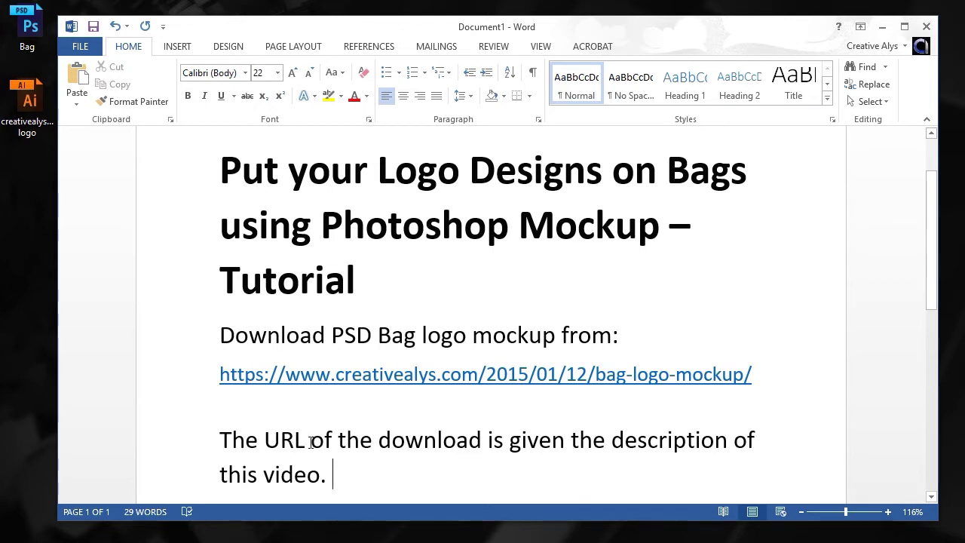
key("Return")
Step: Add 'When Downloaded, open the PSD mockup file in Adobe Photoshop' and open the Bag PSD mockup
type("When Downloaded, open")
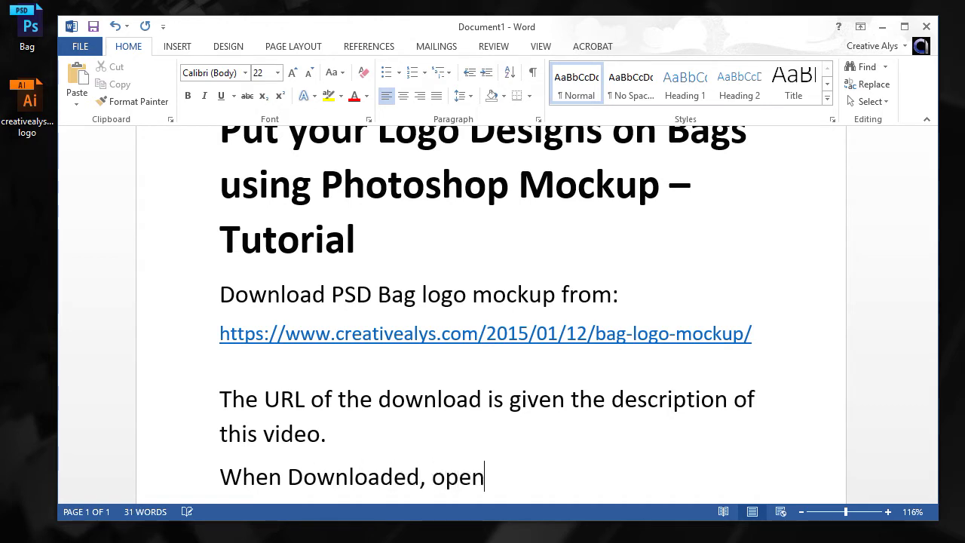
type(" the PSD mockup file in A")
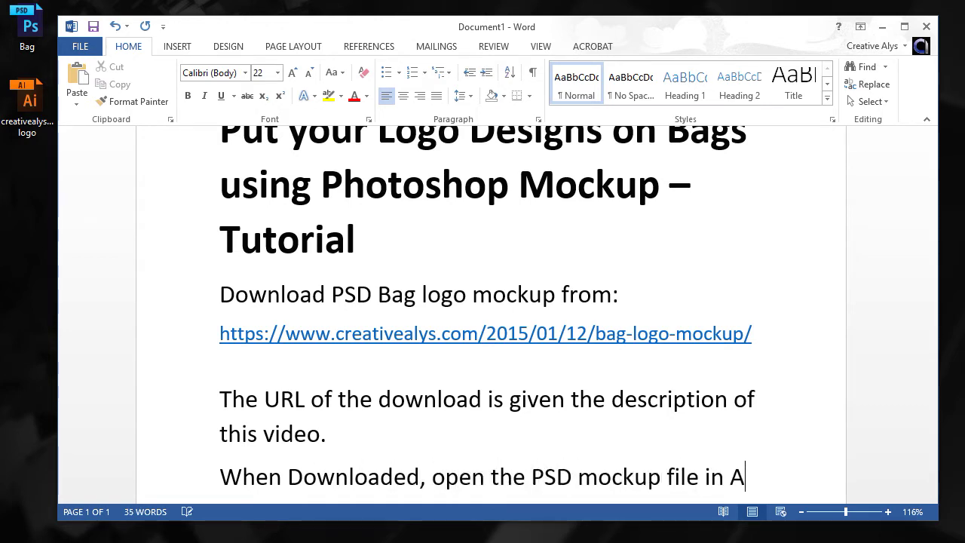
type("dobe Photoshop.")
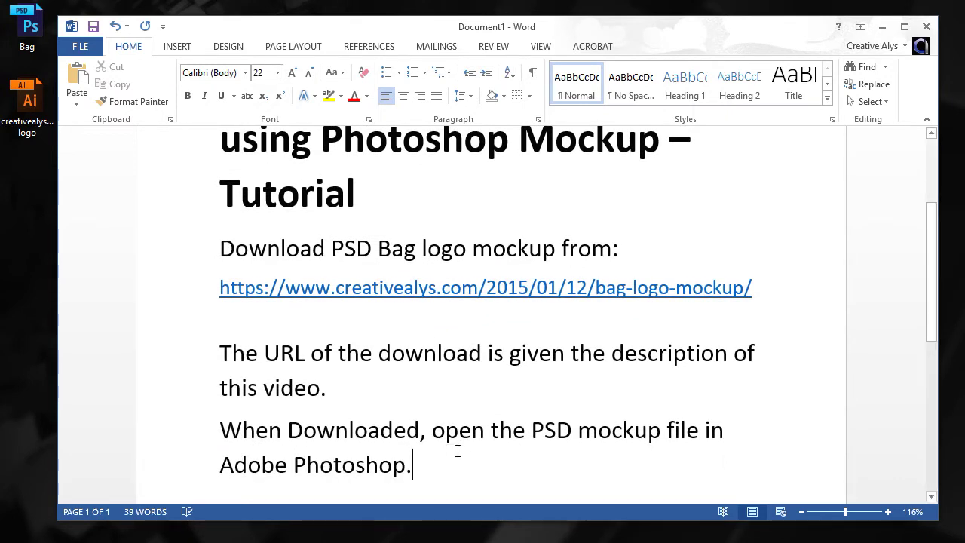
scroll(457, 451, "down", 1)
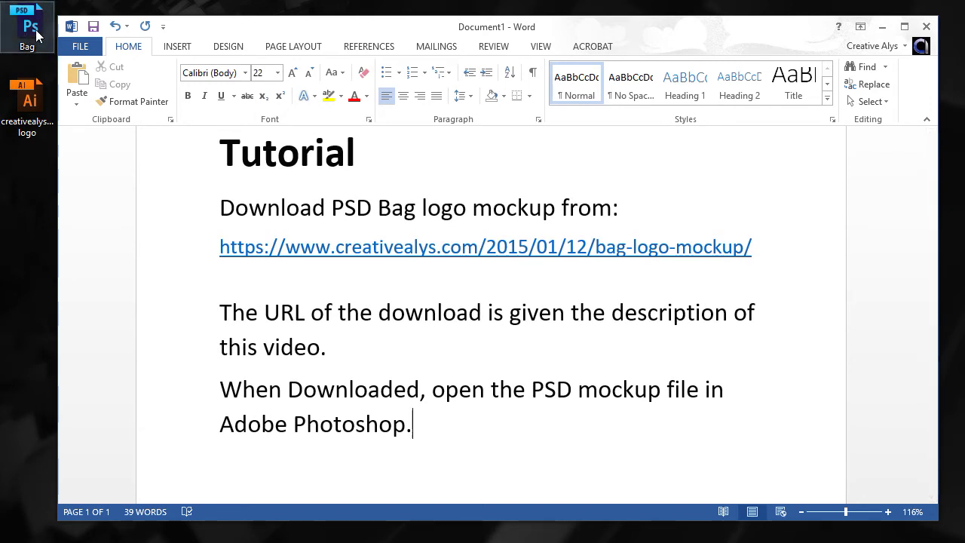
key("Left")
key("Left")
key("Left")
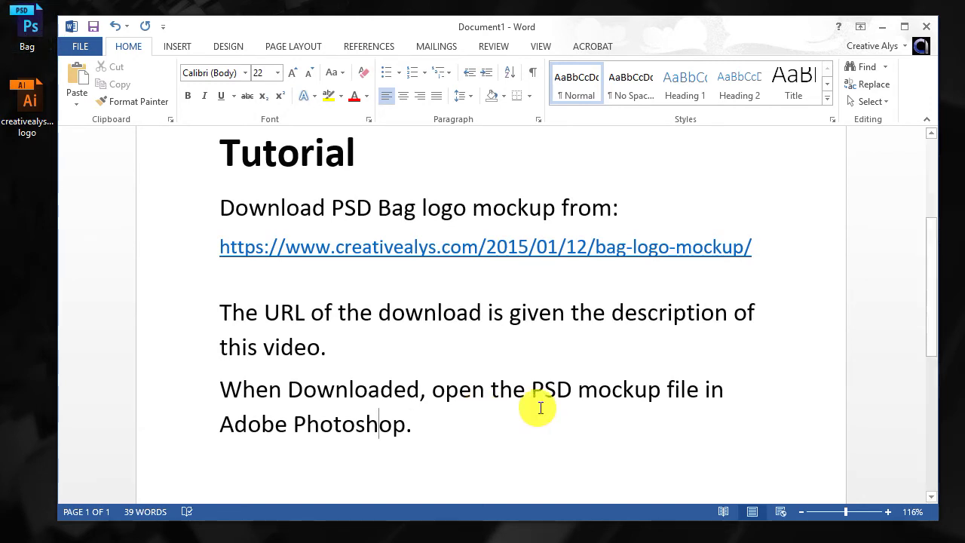
scroll(545, 417, "down", 1)
left_click(422, 393)
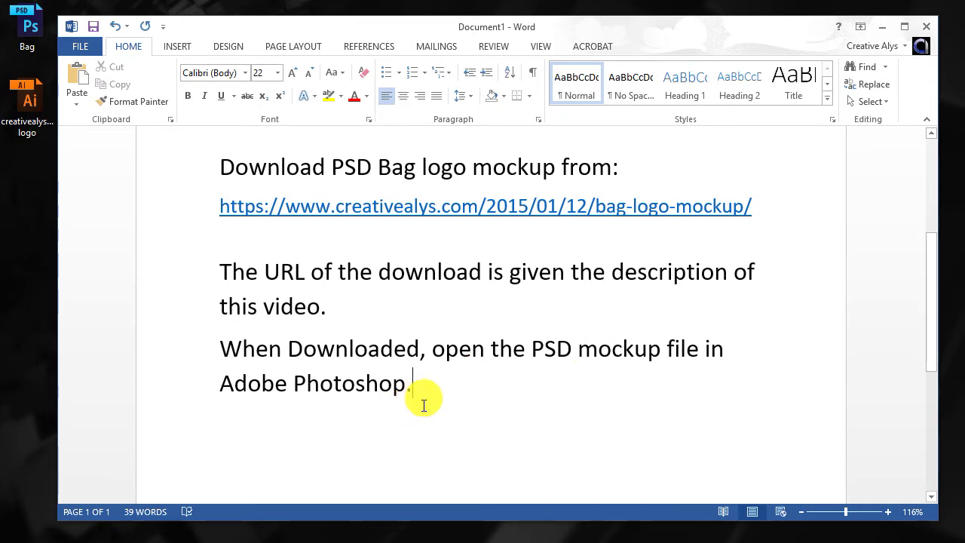
scroll(422, 400, "down", 1)
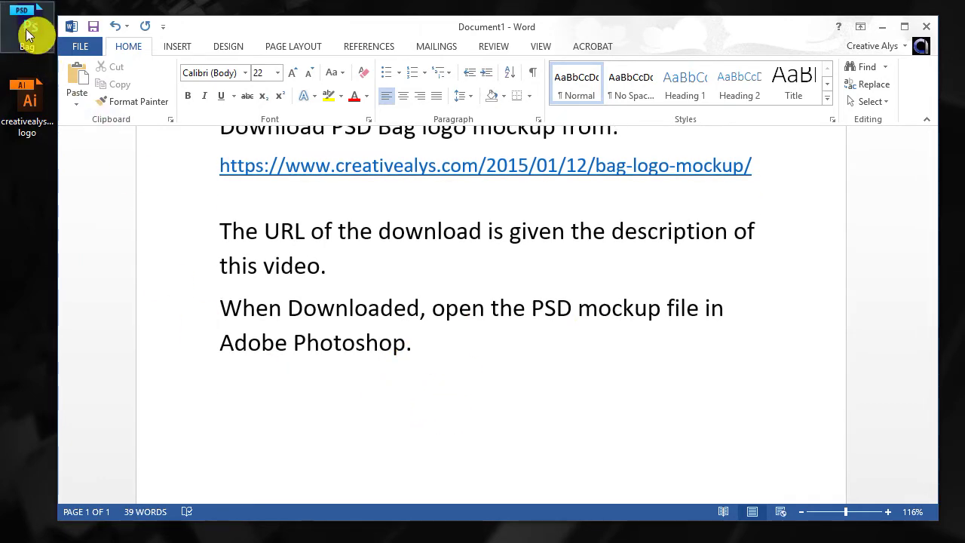
double_click(27, 28)
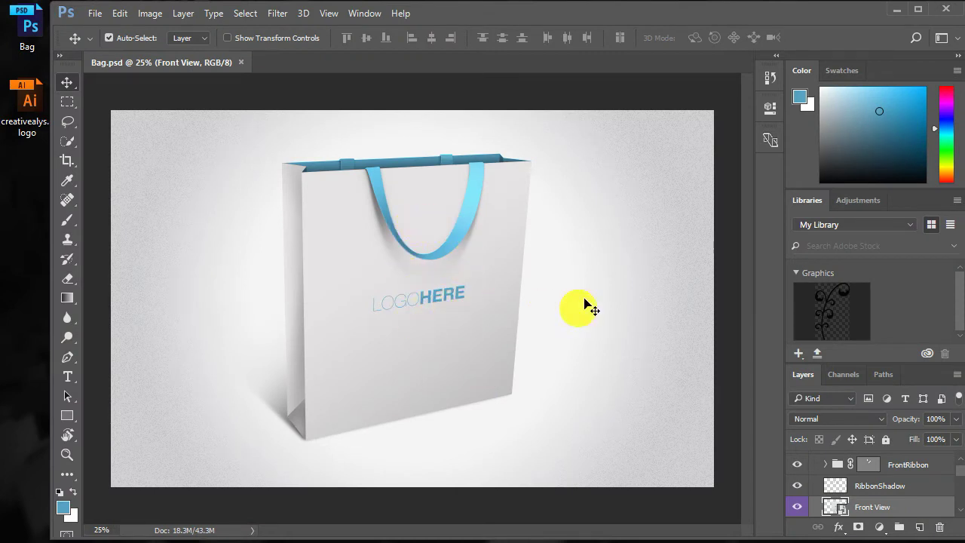
Step: Enlarge the Bag.psd Layers list, then start a new Word line 'You will see a bag wi'
scroll(886, 486, "down", 1)
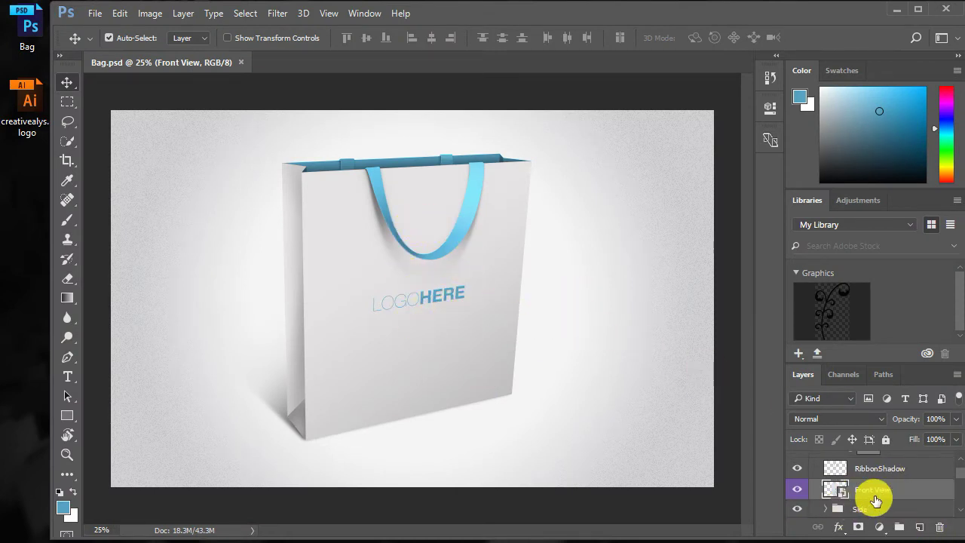
left_click_drag(857, 363, 863, 286)
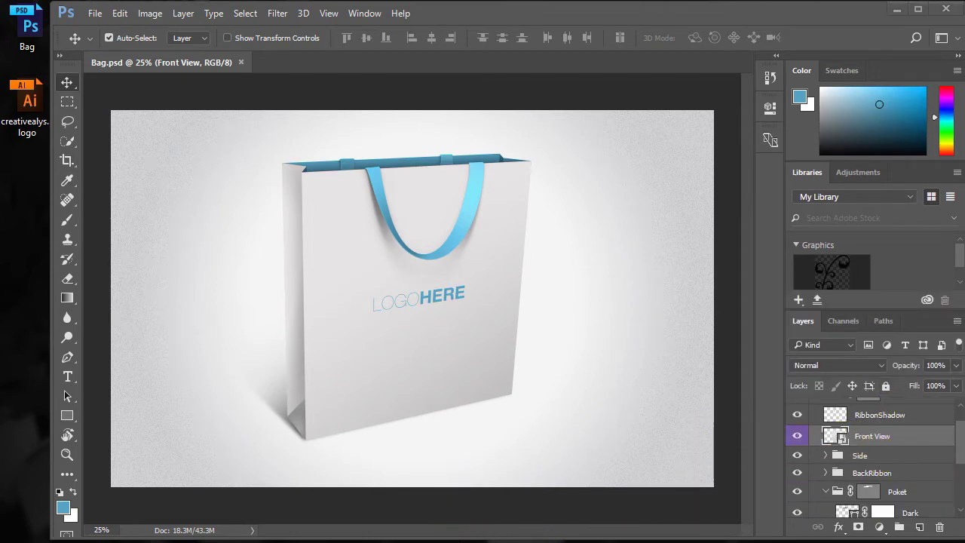
key("Return")
type("O")
key("BackSpace")
key("BackSpace")
type("You will see a bag wi")
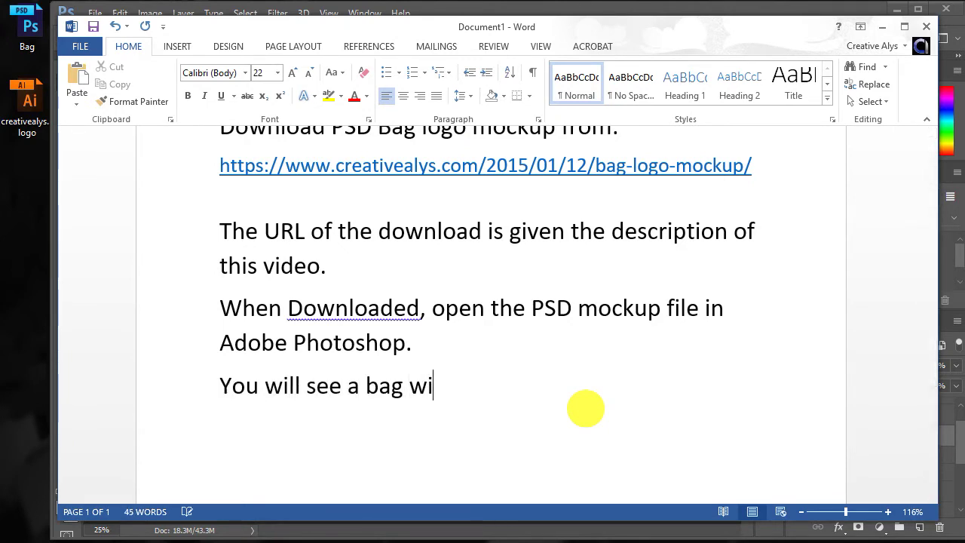
Step: Continue the paragraph: paper bag with text logo, Layers Panel, Front View Smart-Object layer, 'Lets do it'
key("BackSpace")
key("BackSpace")
key("BackSpace")
key("BackSpace")
key("BackSpace")
key("BackSpace")
key("BackSpace")
type("a")
key("BackSpace")
key("BackSpace")
type("paper bag with a text logo here written on i")
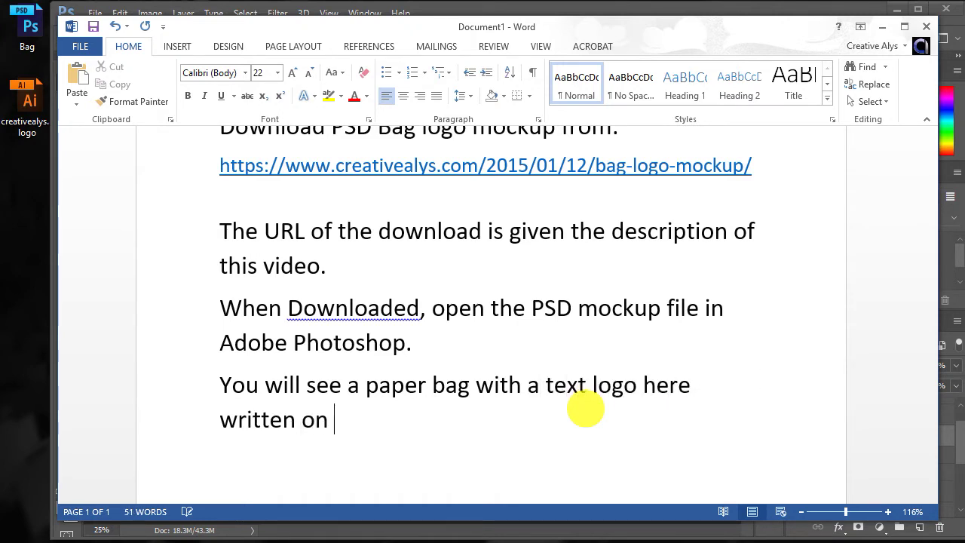
type("t. When you look at y")
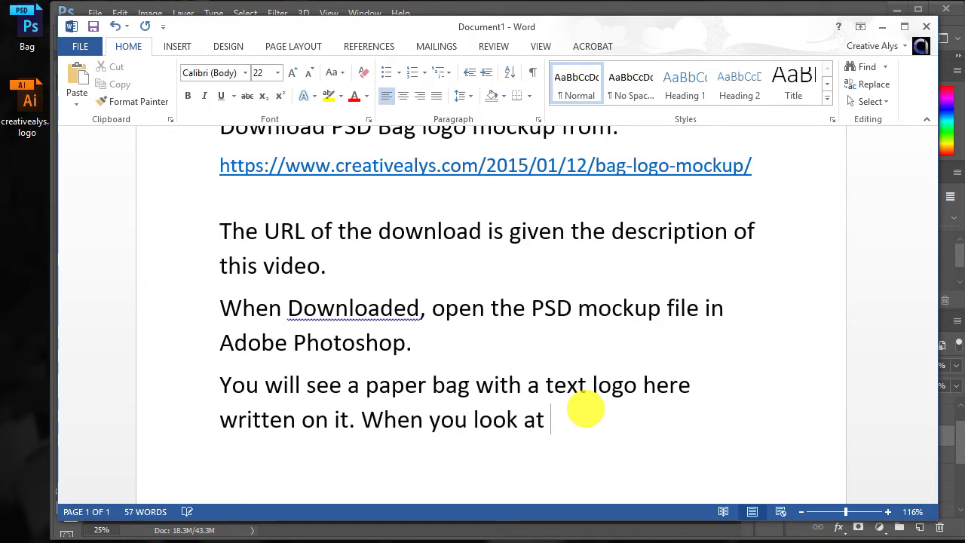
key("BackSpace")
key("BackSpace")
type("Layers Panel. YOu wi")
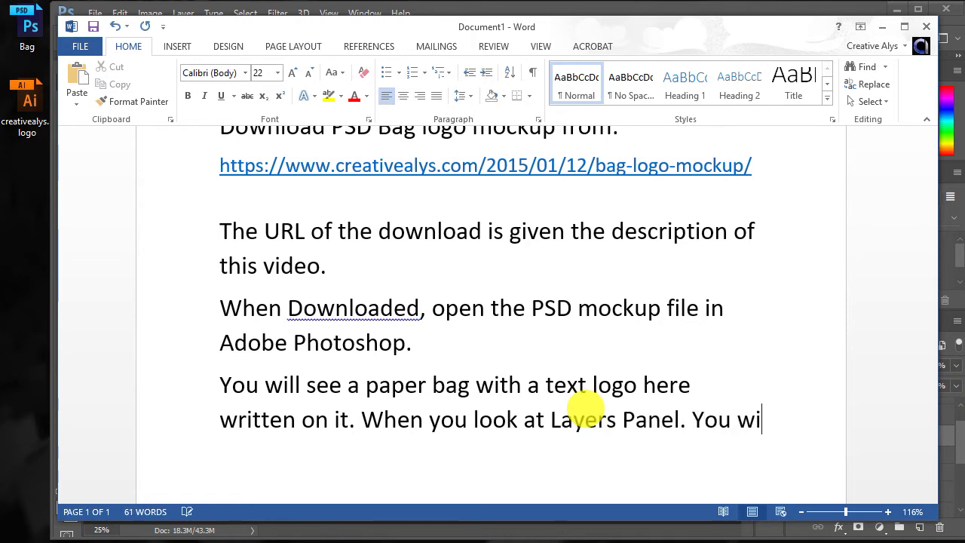
type("ll notice a layer named ")
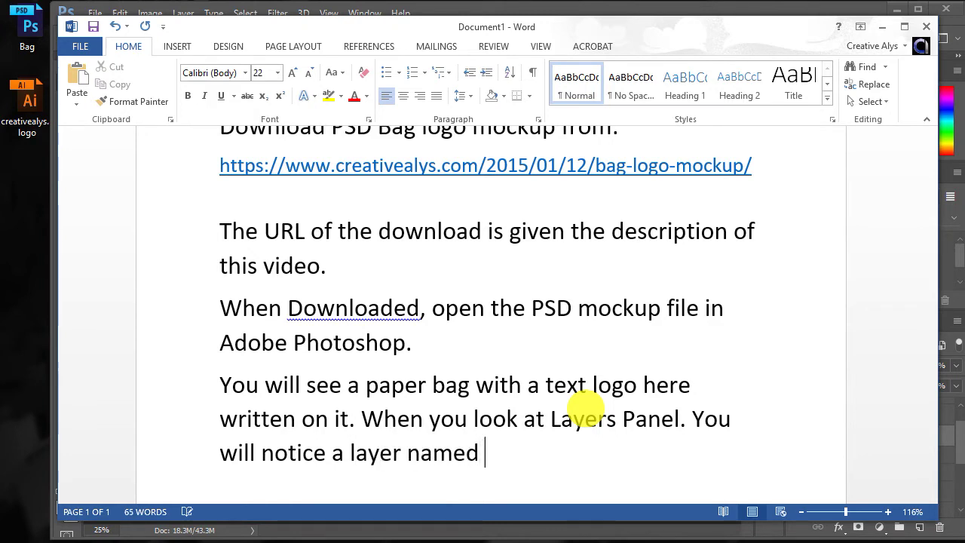
type("“Front View")
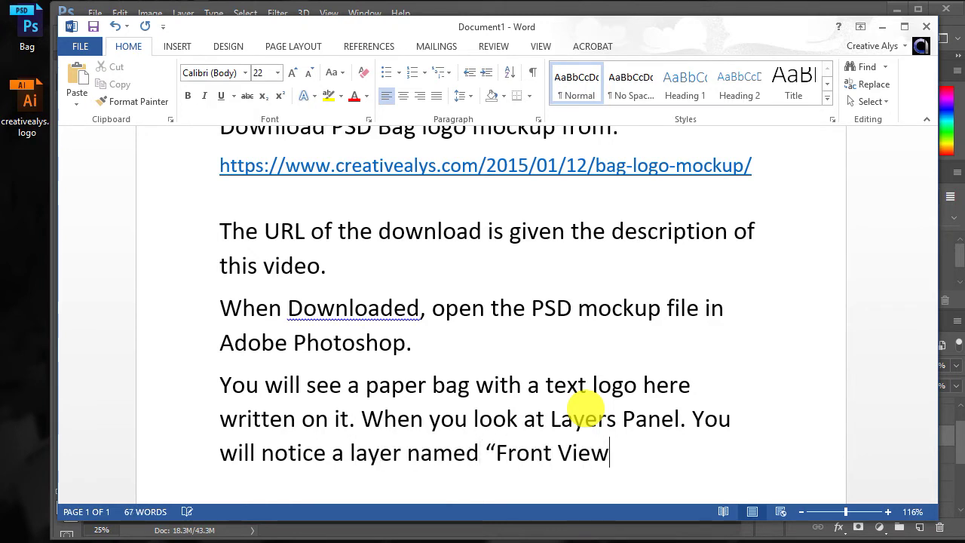
type(" is aSmart-")
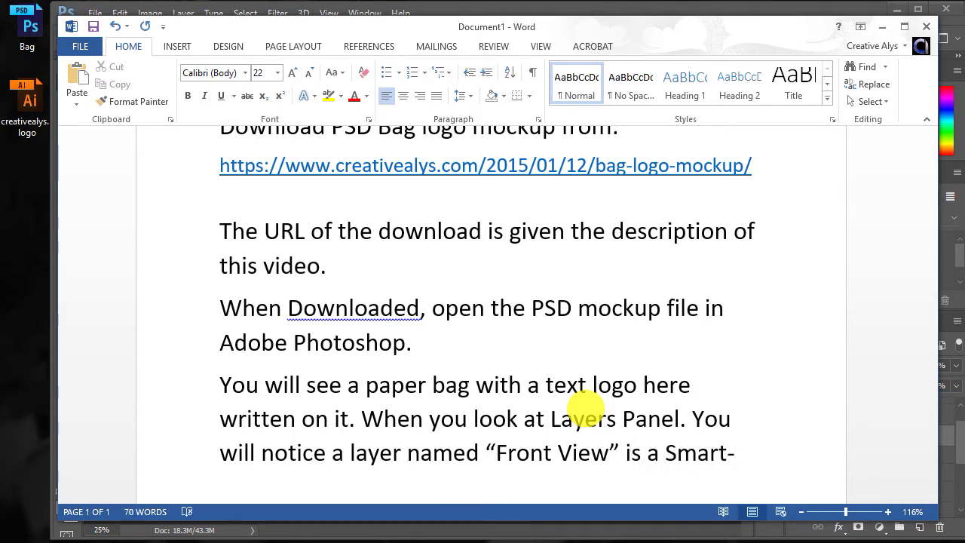
type("Object")
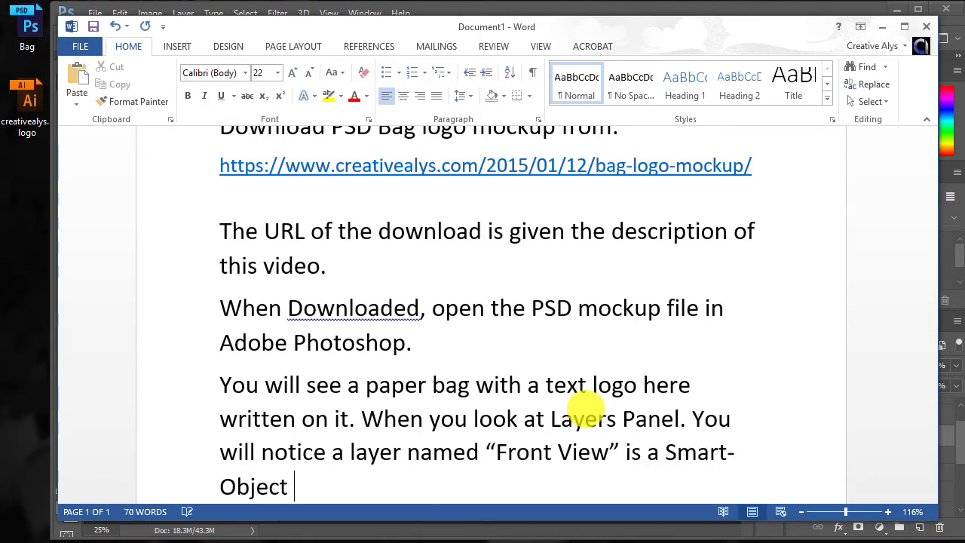
type("layer. Double ")
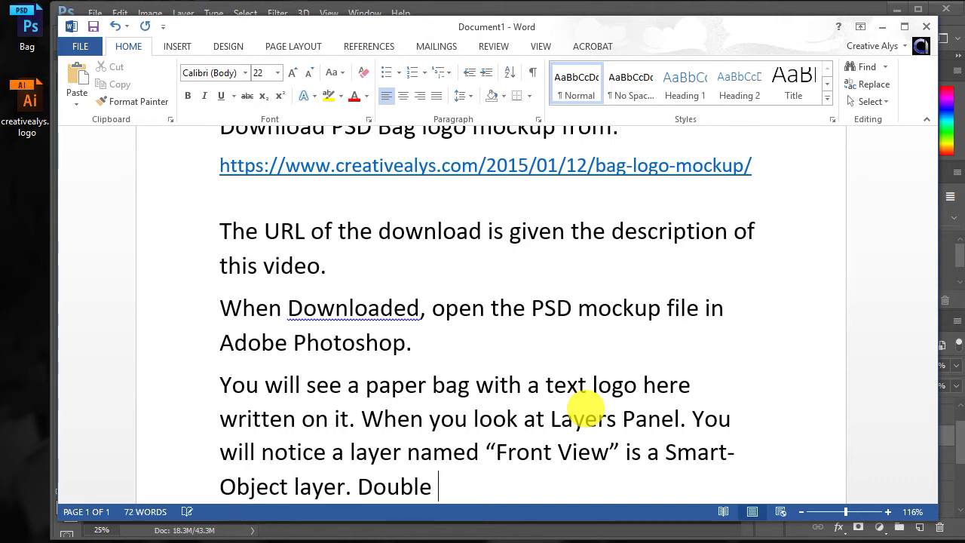
type("Click on that ")
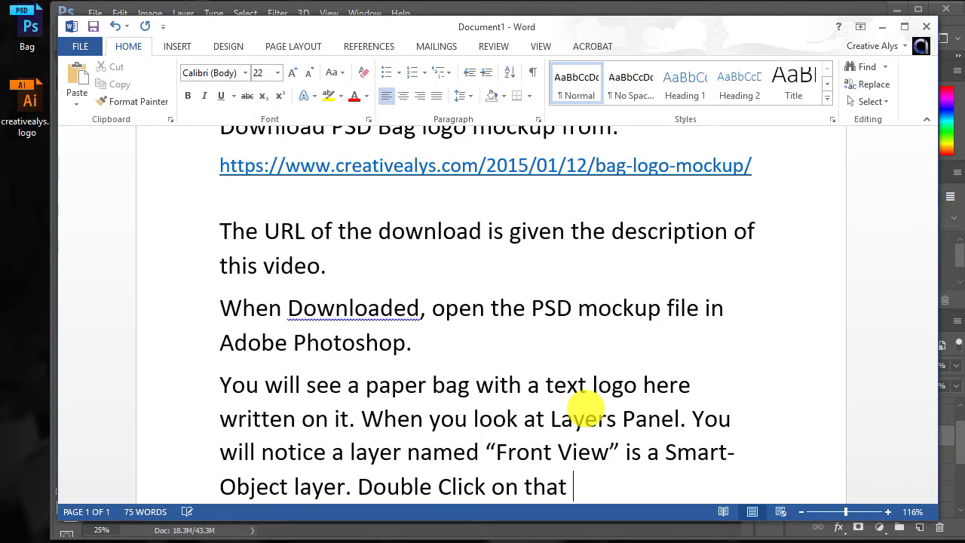
type("layer to open")
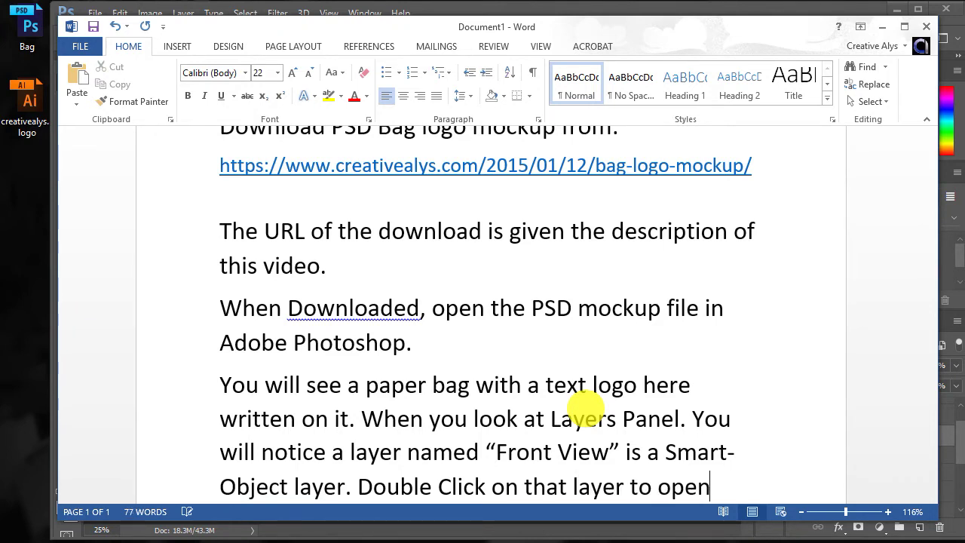
type(" a tab wi")
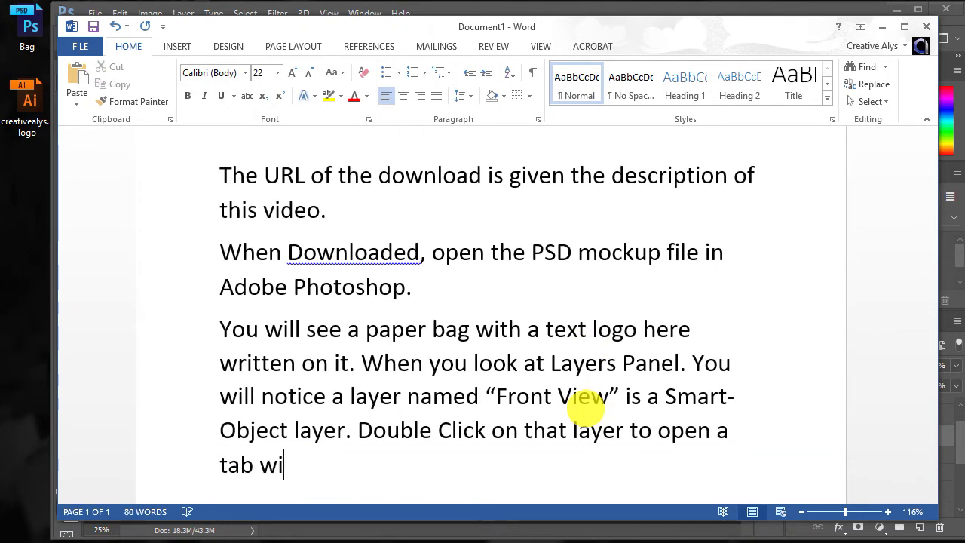
type("ndow. Le")
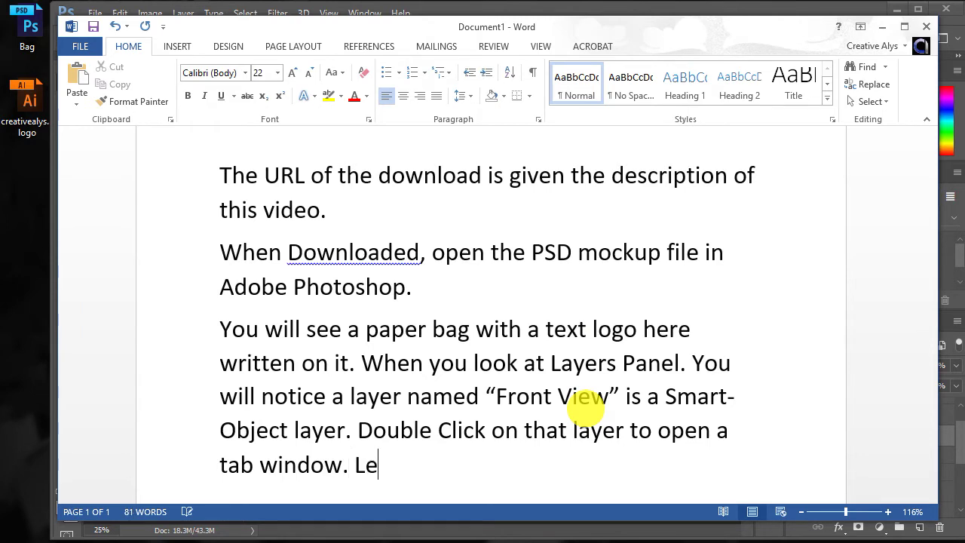
type(" it")
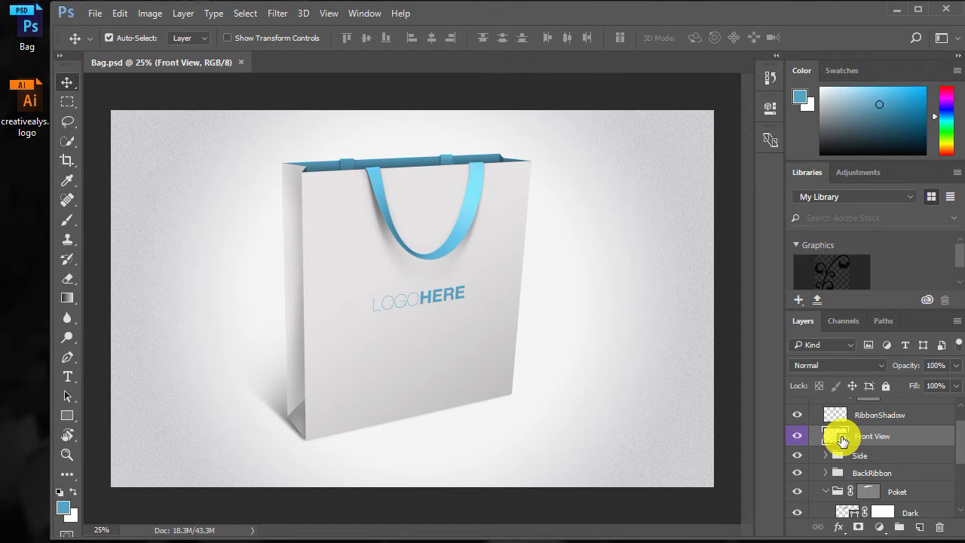
Step: Open the Front View smart object in its own tab and hide its LOGOHERE text layer
double_click(835, 436)
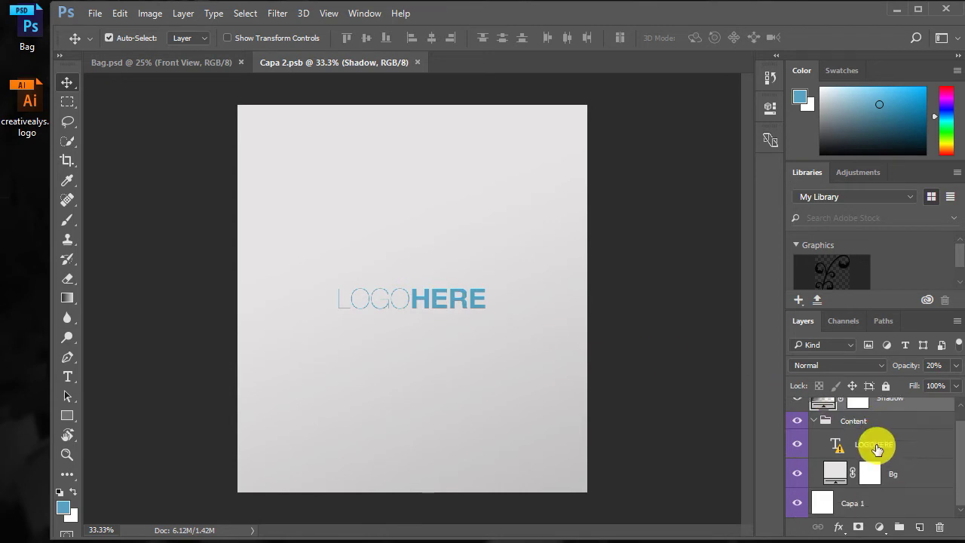
left_click(849, 448)
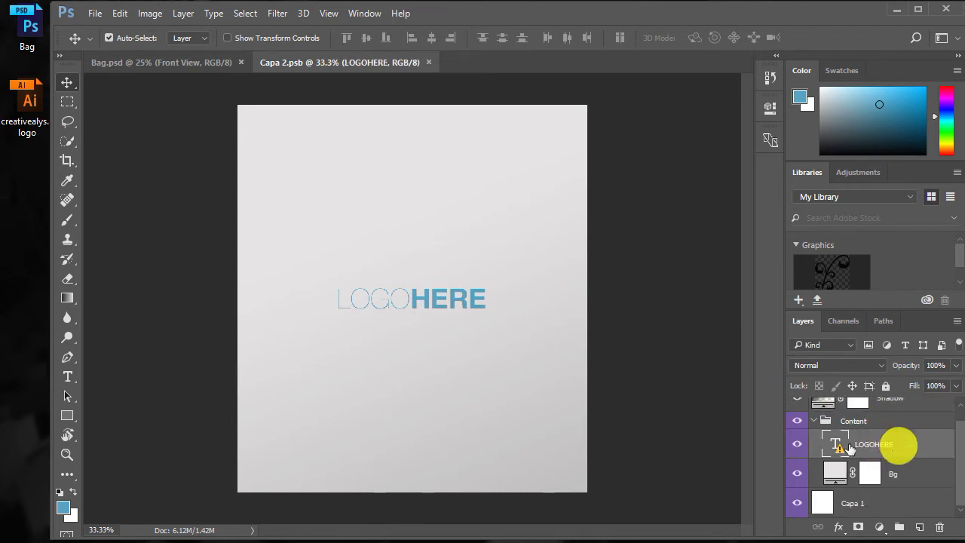
left_click(798, 445)
left_click(797, 446)
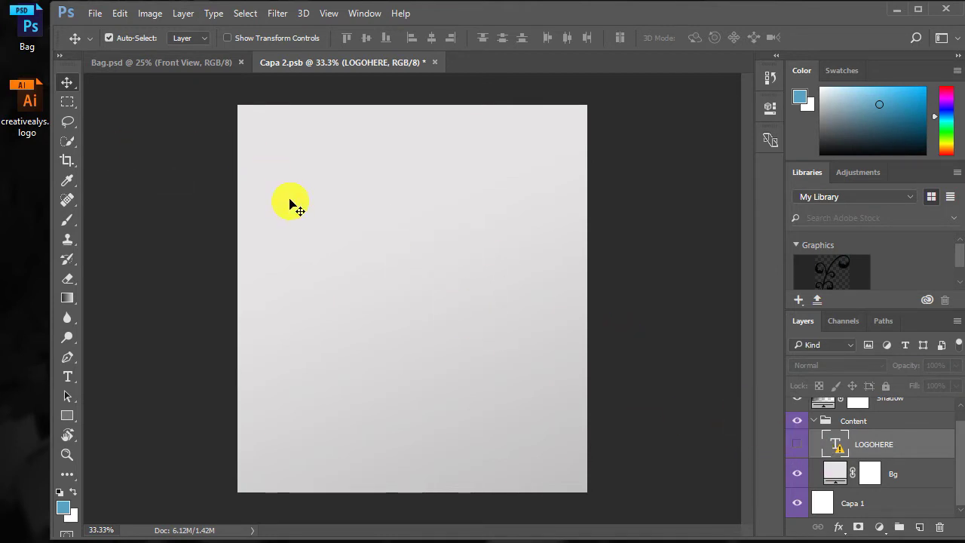
double_click(33, 99)
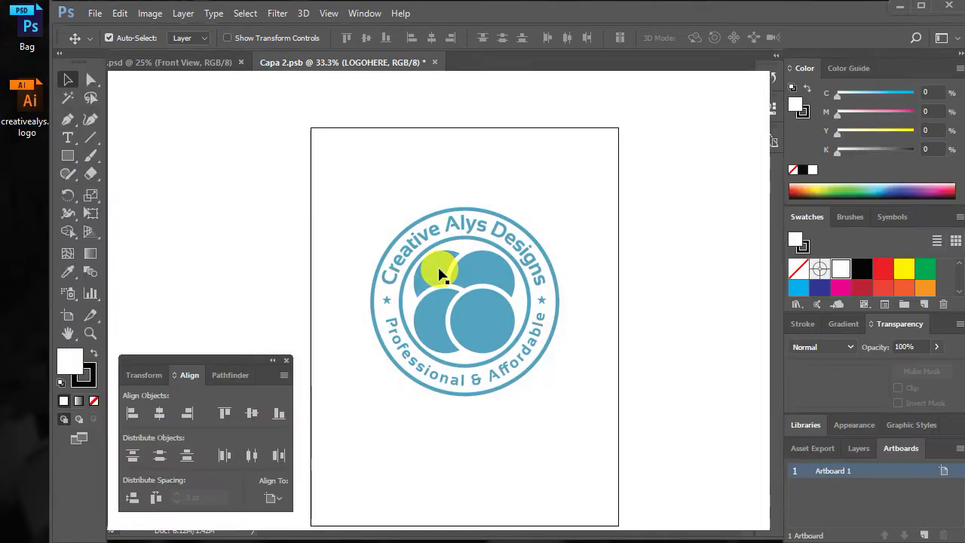
Step: Select and deselect the Creative Alys round logo in Illustrator, then switch back to Word
left_click_drag(575, 396, 327, 173)
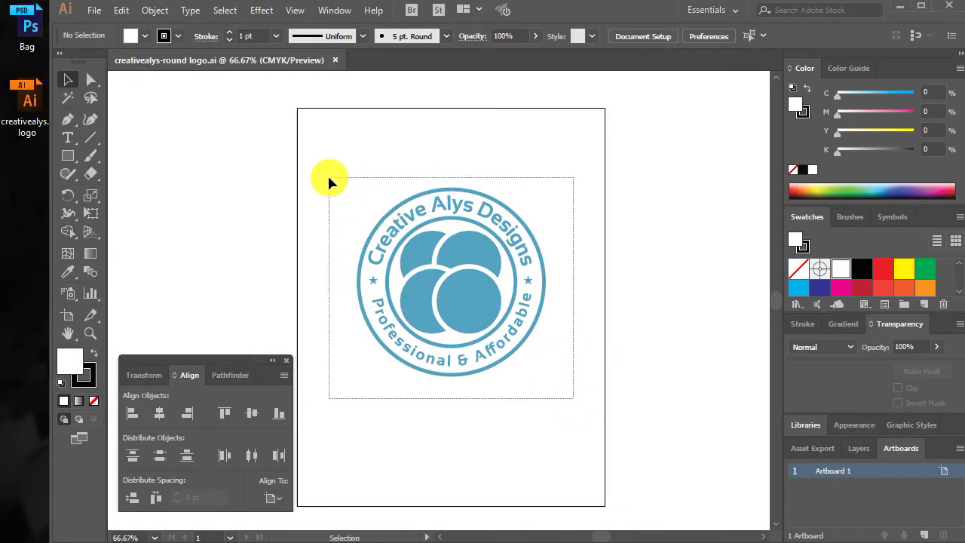
left_click(603, 398)
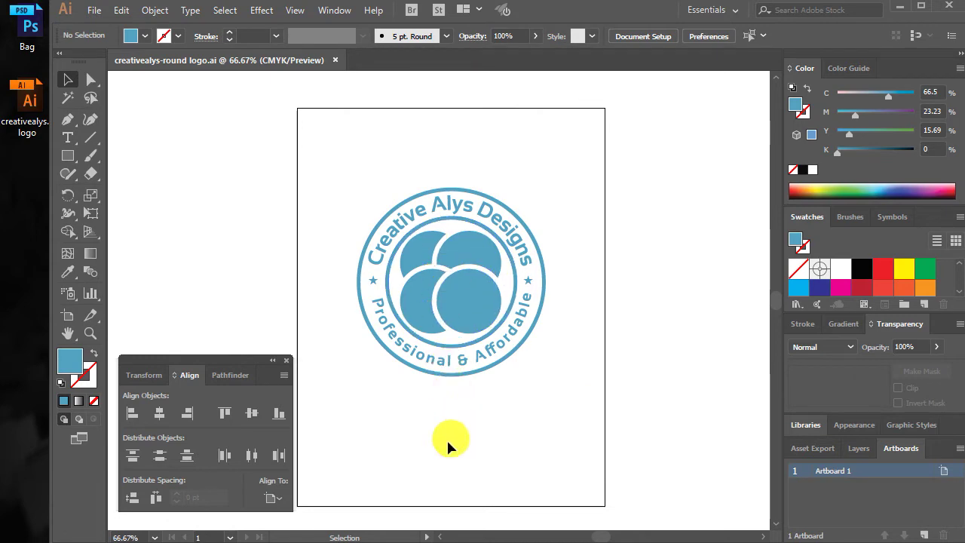
left_click(456, 541)
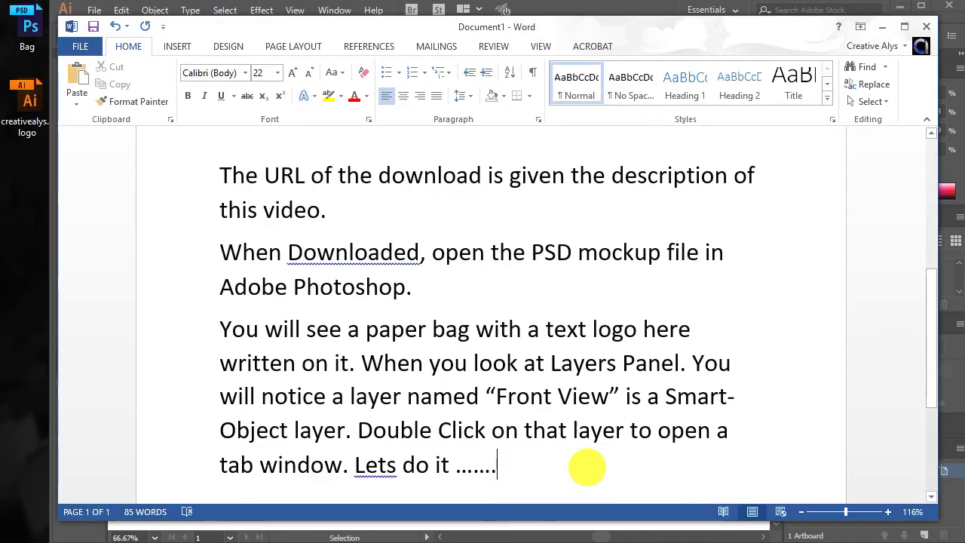
Step: Add the paragraph 'This is the logo I am going to use. You can use any of your logo…'
key("Return")
type("This is the logo I am goi")
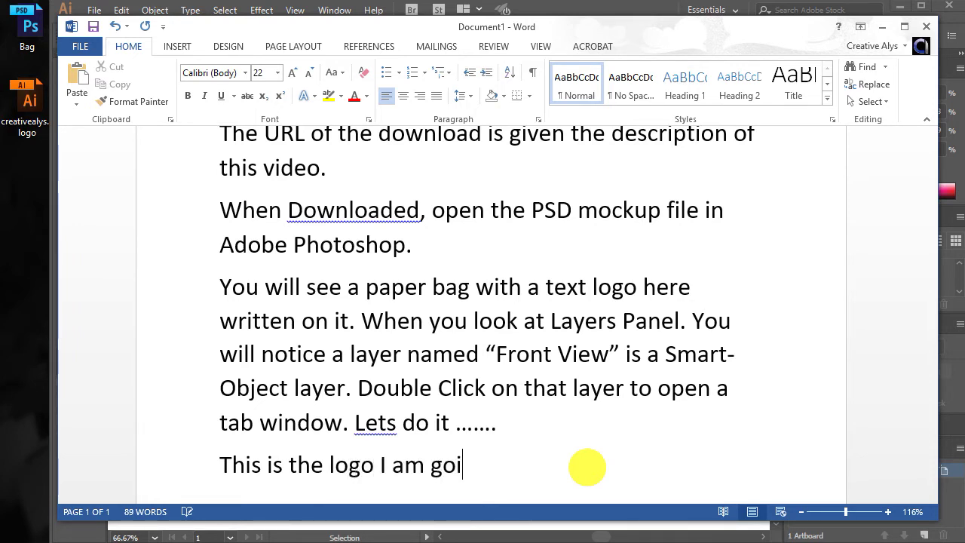
type("ng to use. You can ")
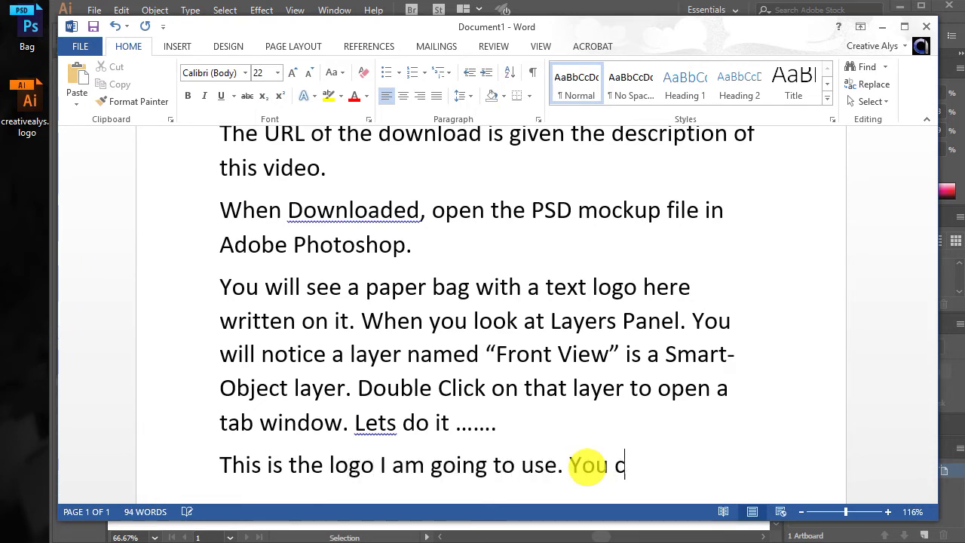
type("use any of your logo to pre")
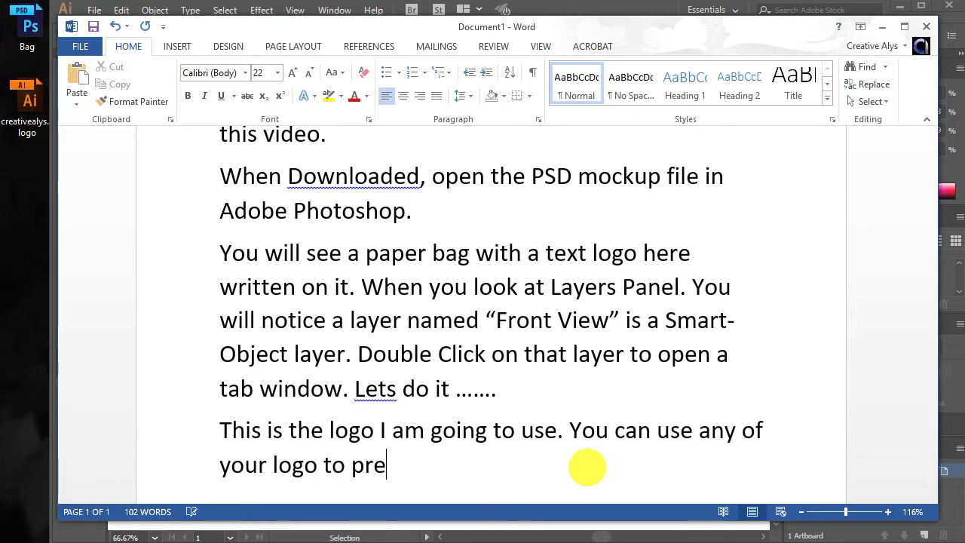
type("sent your cli")
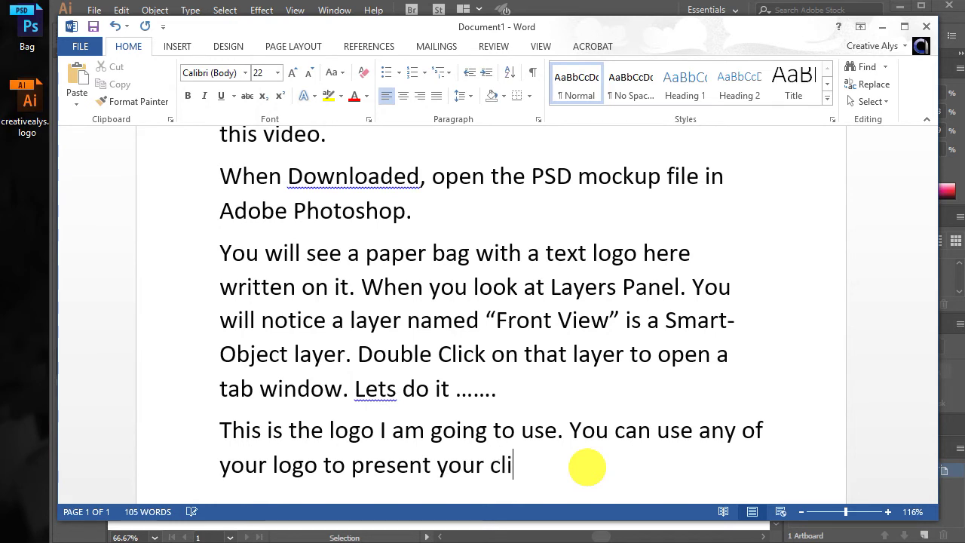
type("ent")
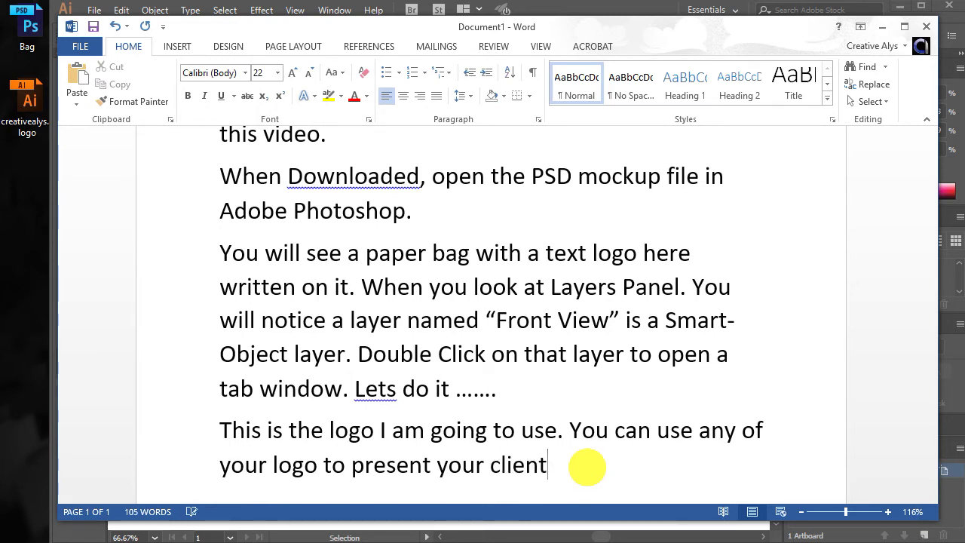
type(" and amazed them.")
key("Return")
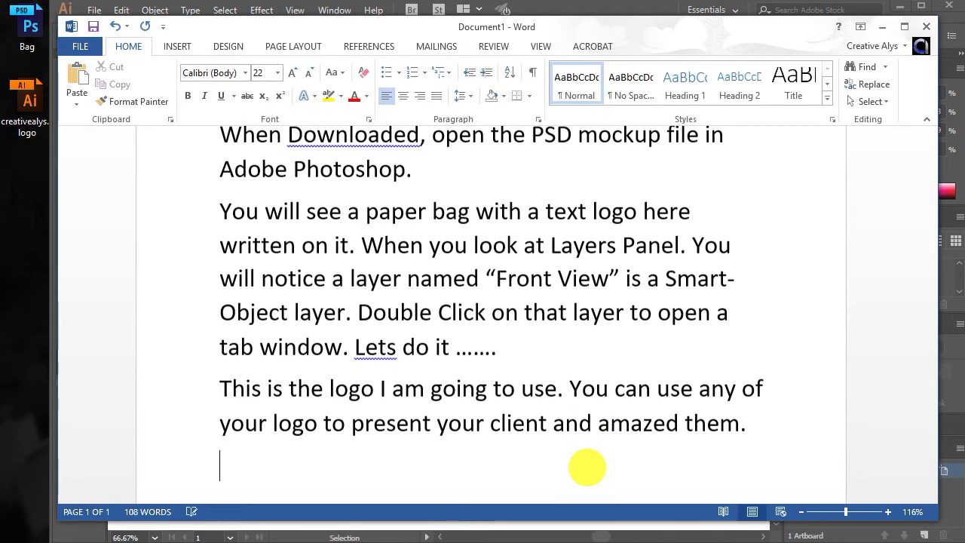
Step: On a new page, write opening the design in Adobe Illustrator and copying it with Ctrl+C or Edit > Copy
key("ctrl+Return")
type("Hi")
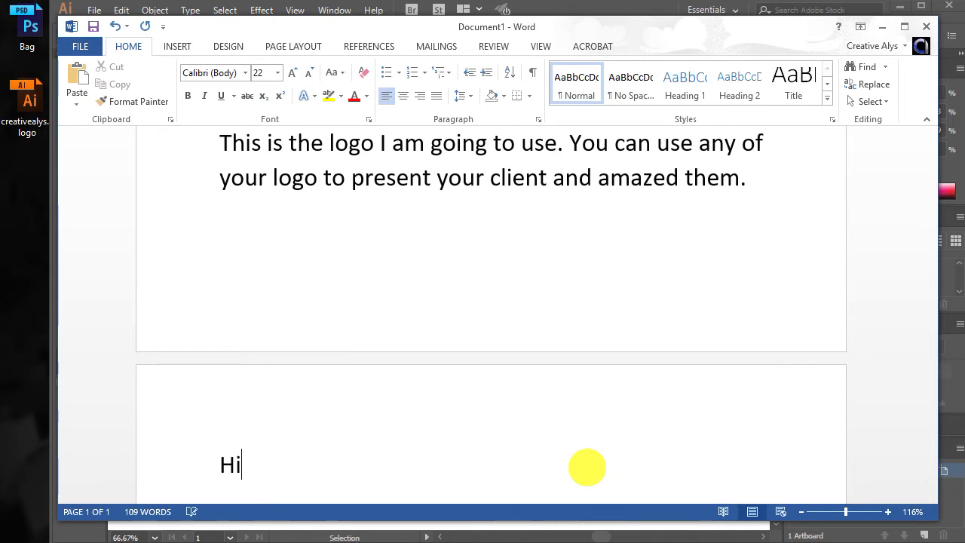
type("Open ")
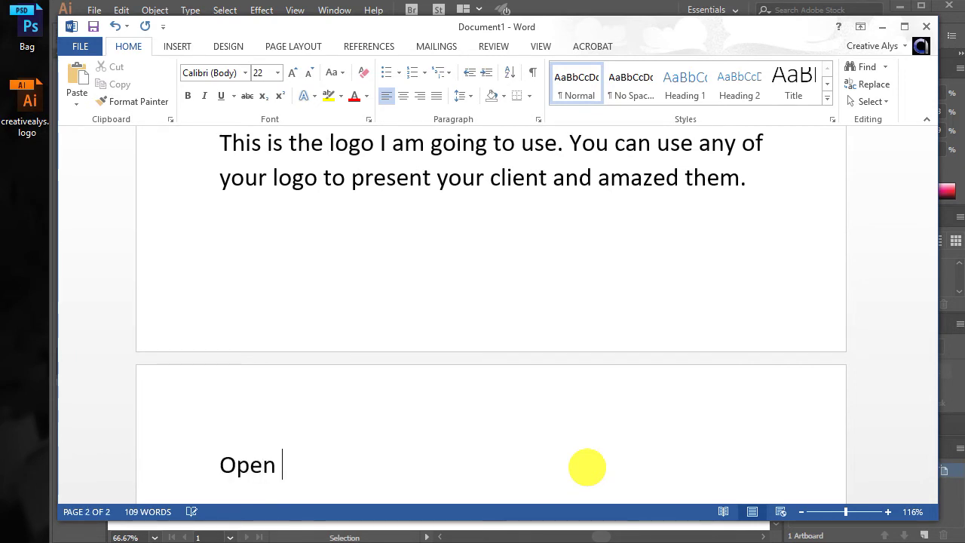
type("you design in a")
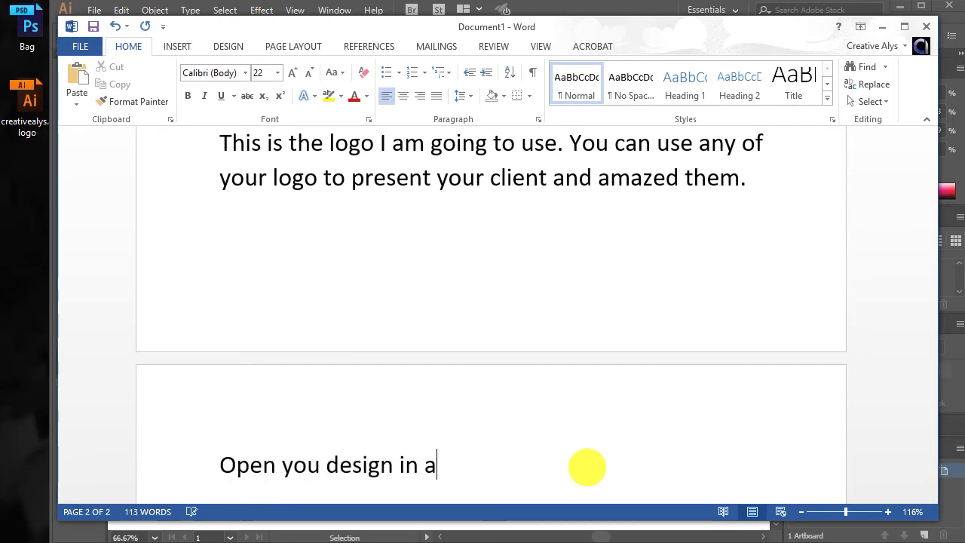
type("Adobe Illustrator and Copy i")
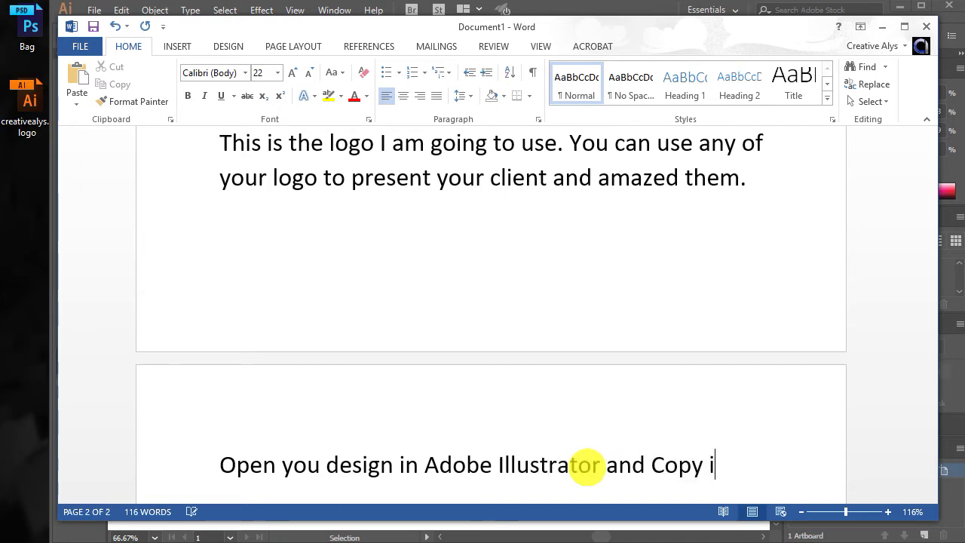
type("t by pressing Ctrl+C")
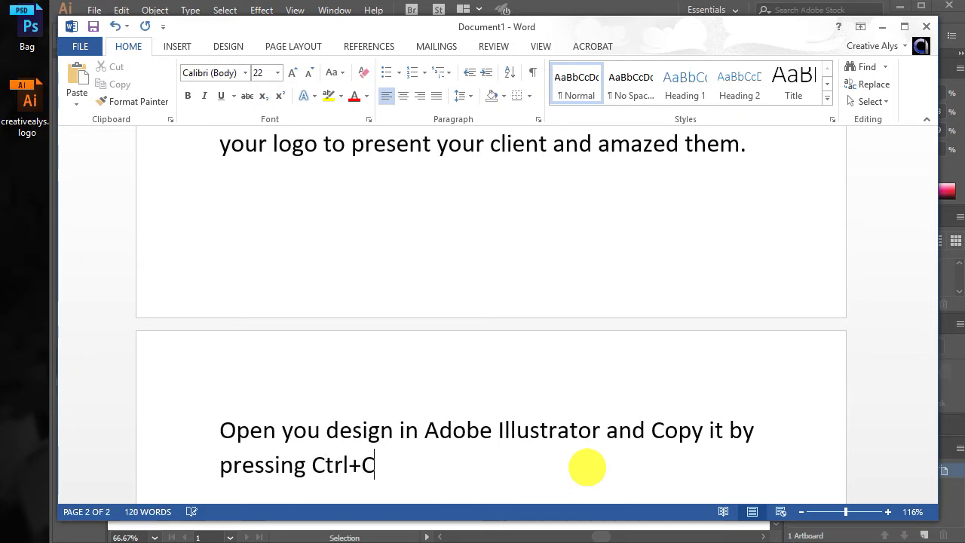
type(" or Edit > C")
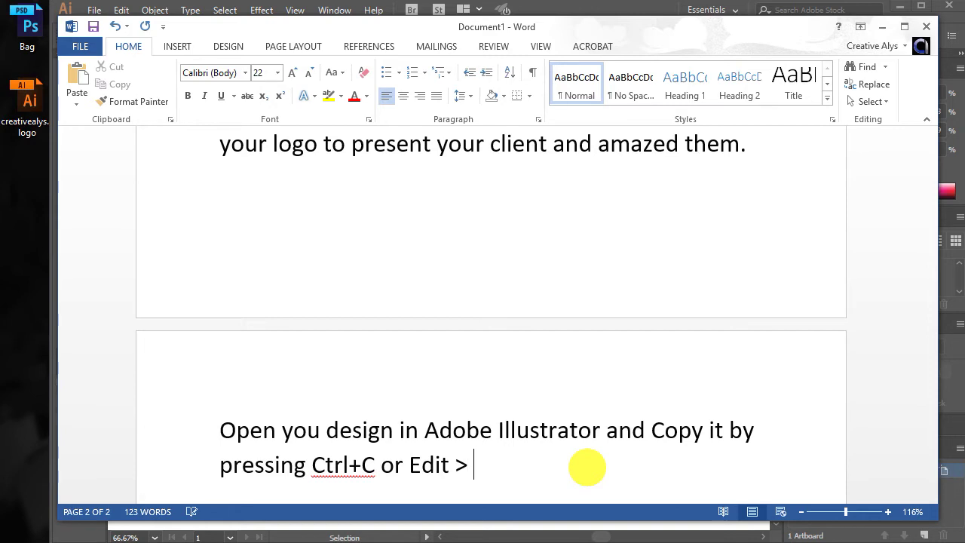
type("opy.")
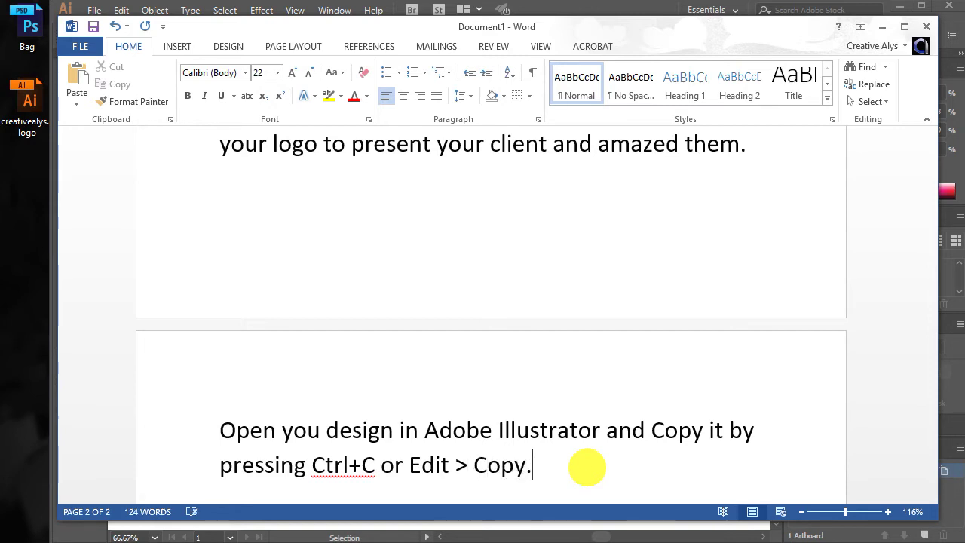
scroll(573, 433, "down", 1)
scroll(588, 424, "down", 2)
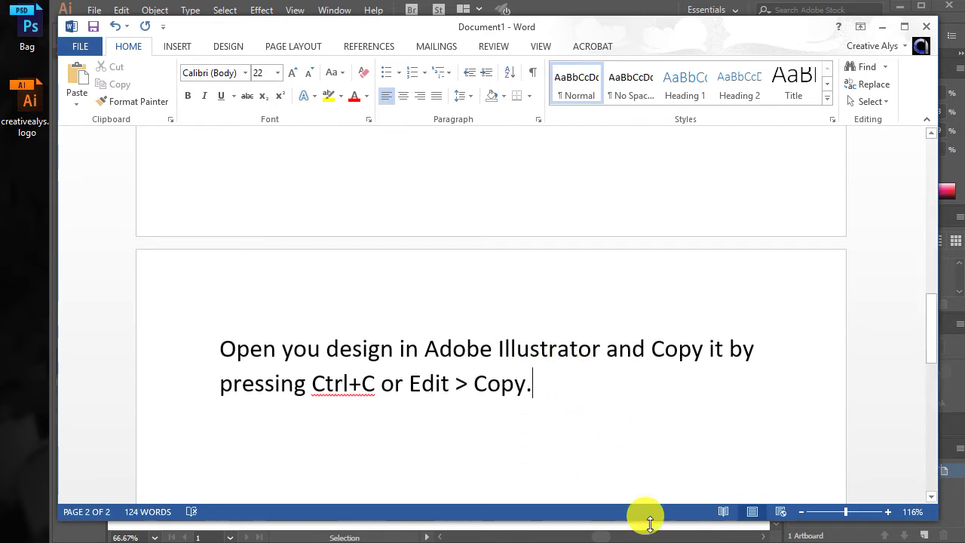
Step: Copy the whole round logo in Illustrator with Edit > Copy and switch back to Photoshop
key("alt+Tab")
left_click_drag(567, 385, 334, 194)
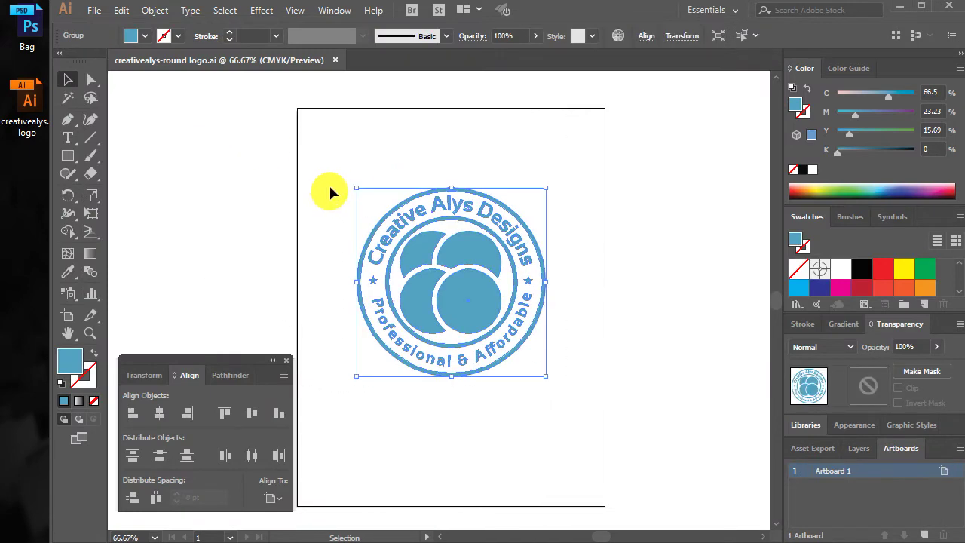
left_click(121, 10)
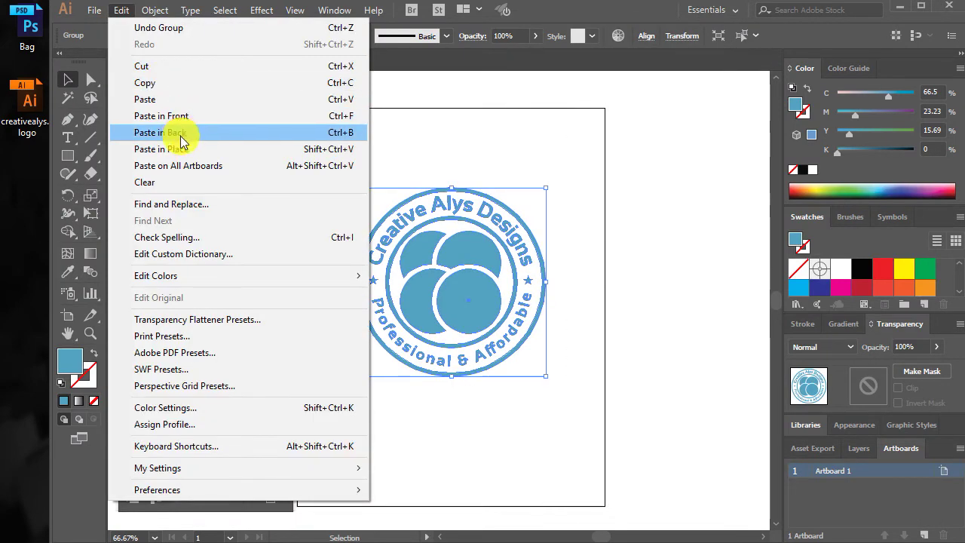
left_click(156, 89)
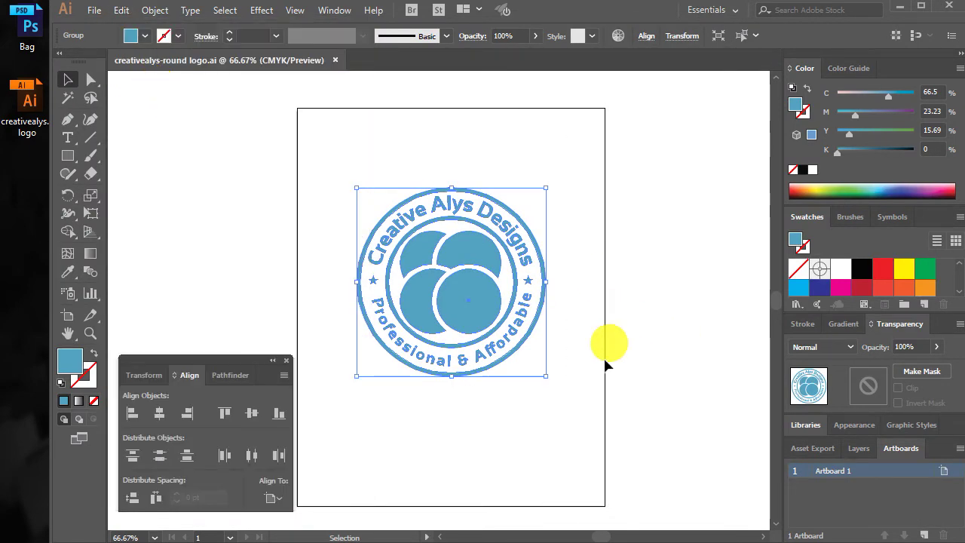
key("alt+Tab")
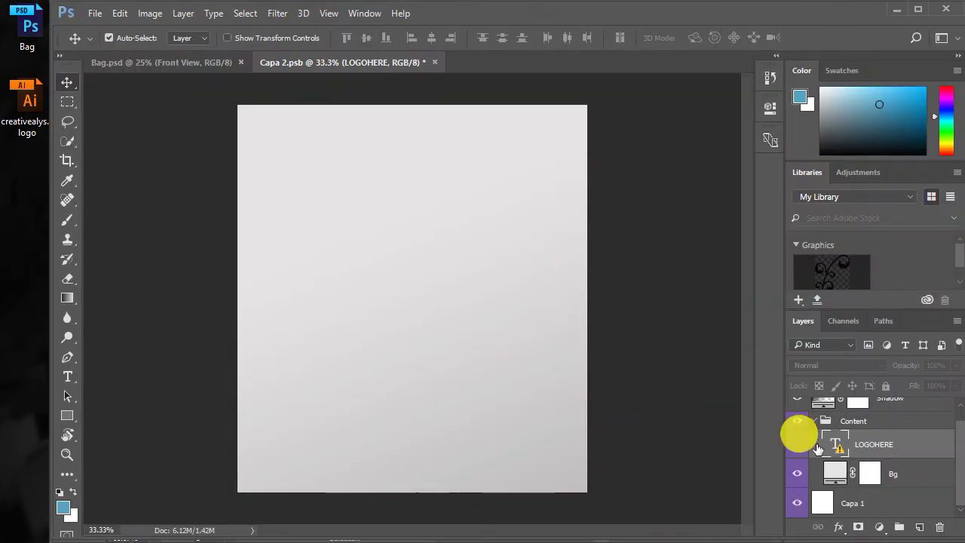
Step: Leave the LOGOHERE placeholder layer hidden in Capa 2.psb
left_click(797, 446)
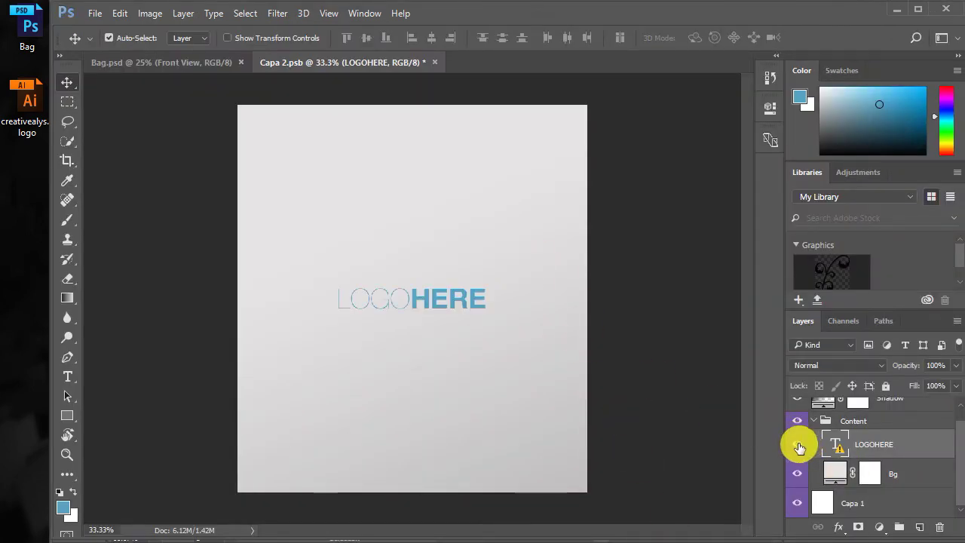
left_click(798, 446)
left_click(798, 446)
key("ctrl")
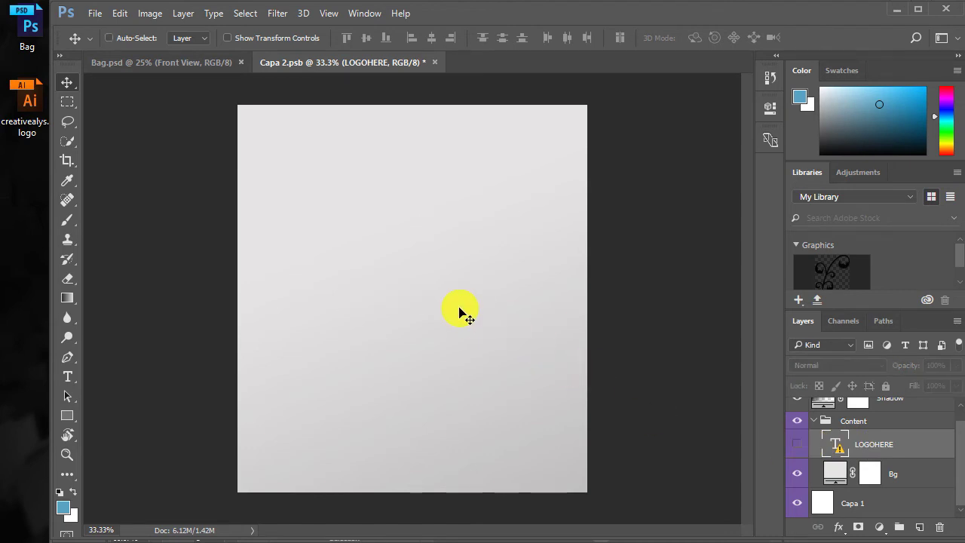
Step: Paste the round logo as a Smart Object, scale it to about 169%, and nudge it toward centre
left_click(120, 13)
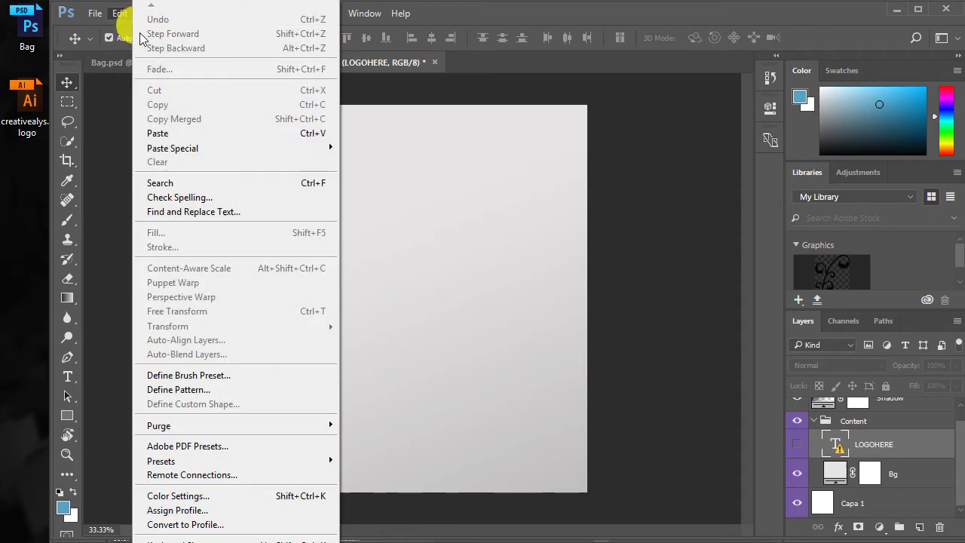
left_click(190, 134)
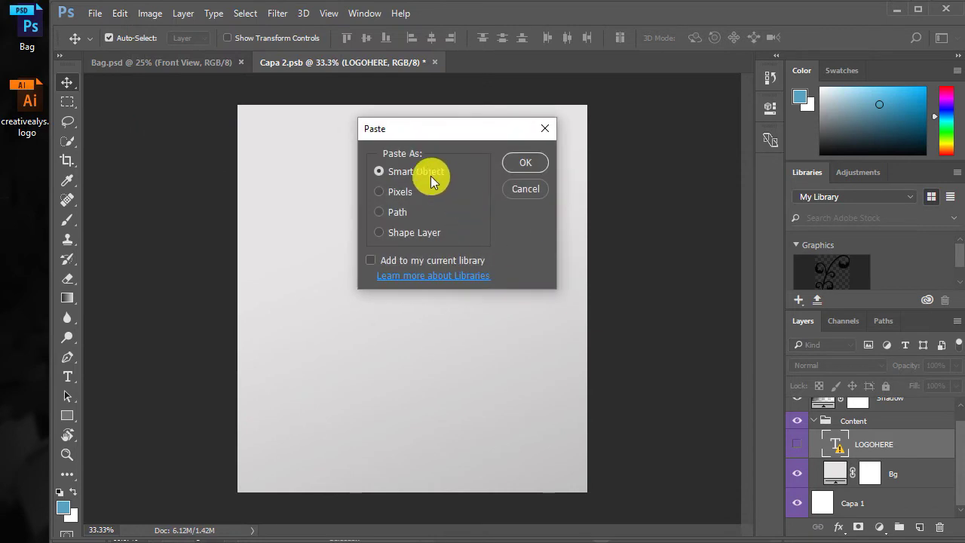
left_click(531, 162)
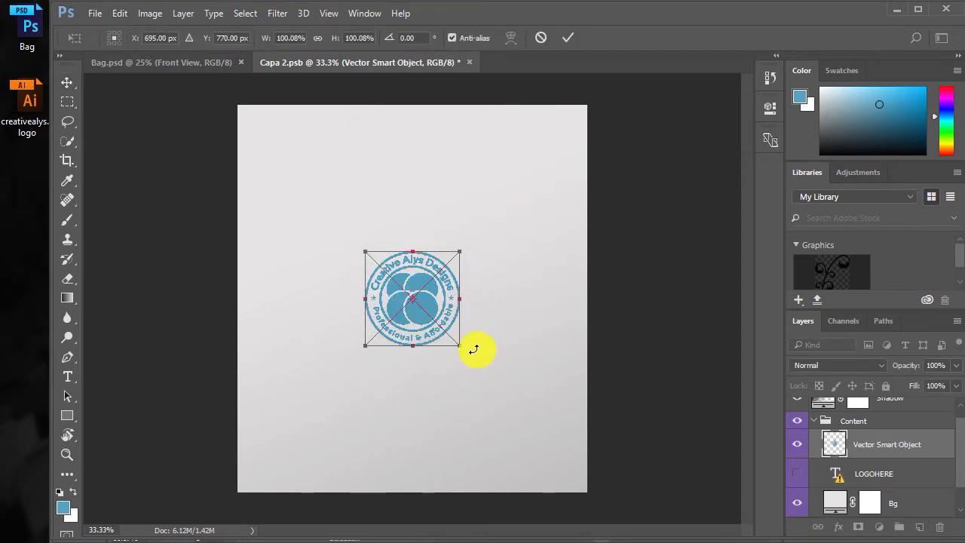
left_click_drag(461, 348, 504, 374)
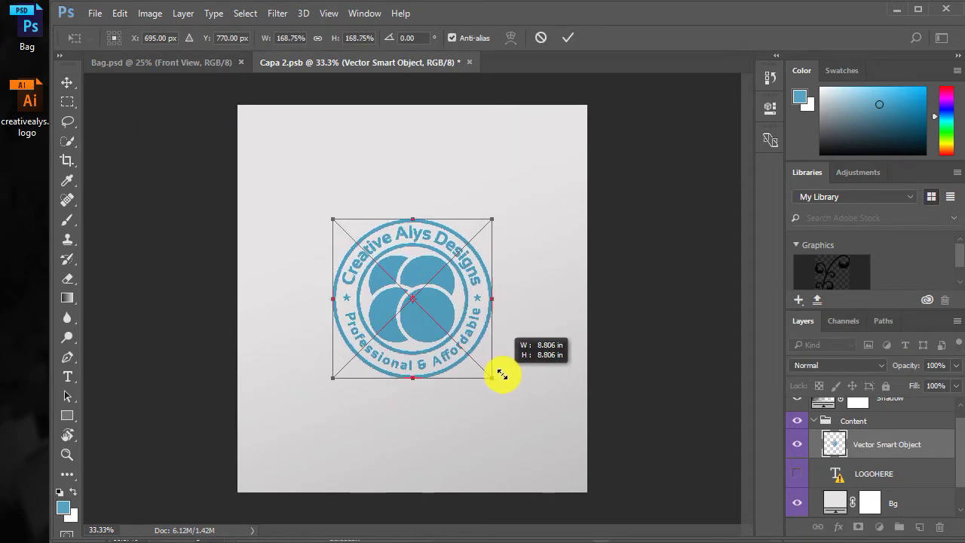
key("shift+Down")
key("shift+Down")
key("shift+Down")
key("shift+Down")
key("shift+Down")
key("shift+Down")
key("shift+Down")
key("shift+Down")
key("Return")
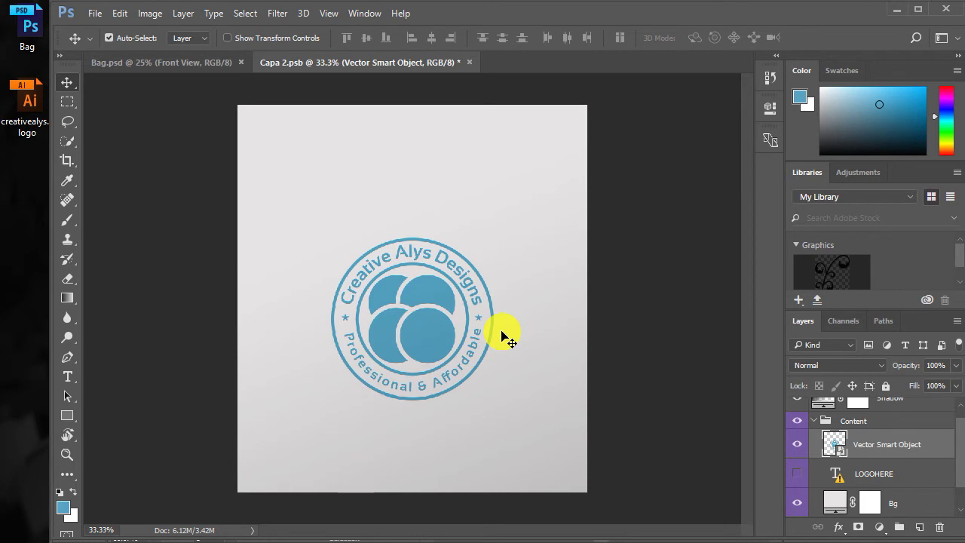
left_click(95, 13)
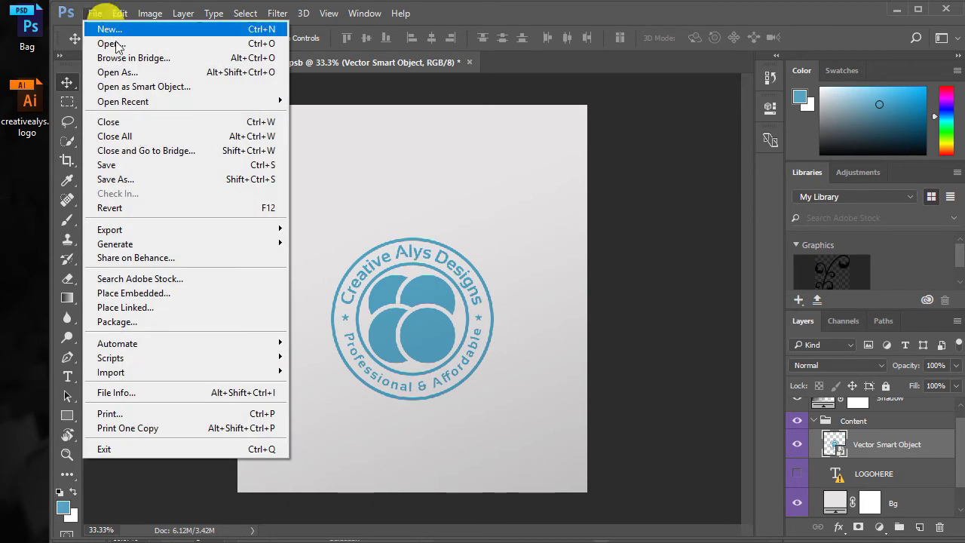
Step: Save Capa 2.psb and close its tab to return to the Bag.psd mockup
left_click(144, 169)
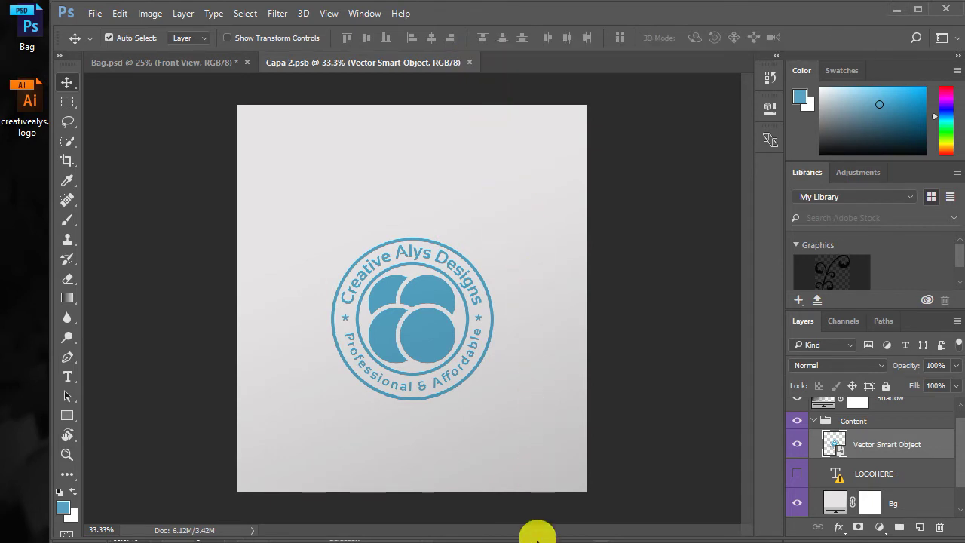
left_click(471, 62)
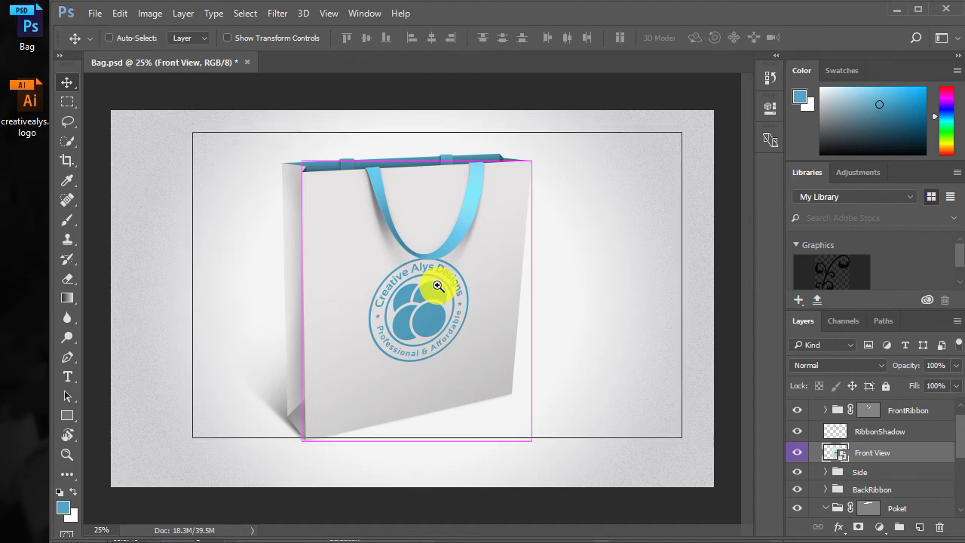
key("ctrl+plus")
left_click_drag(533, 361, 538, 354)
key("ctrl+minus")
key("ctrl+plus")
key("ctrl+plus")
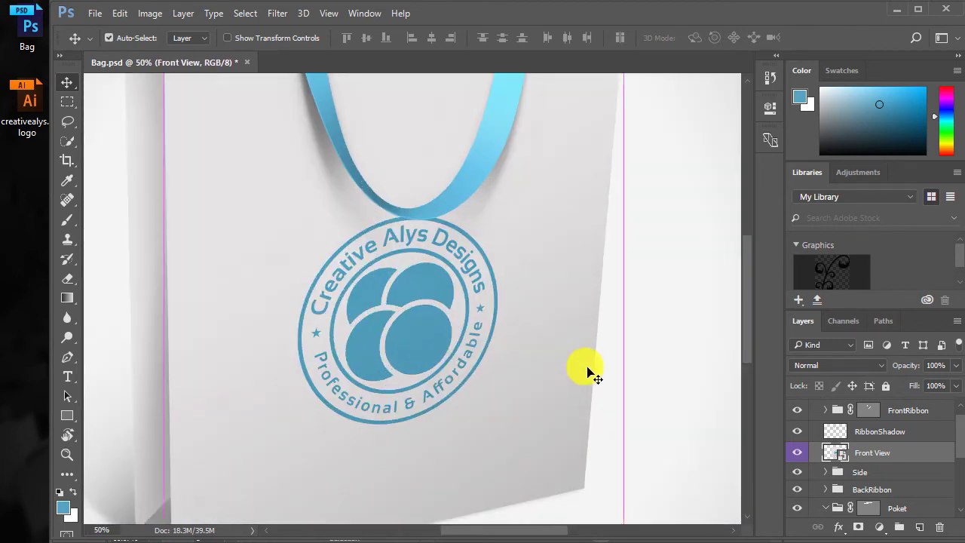
left_click_drag(585, 371, 605, 353)
scroll(568, 368, "left", 2)
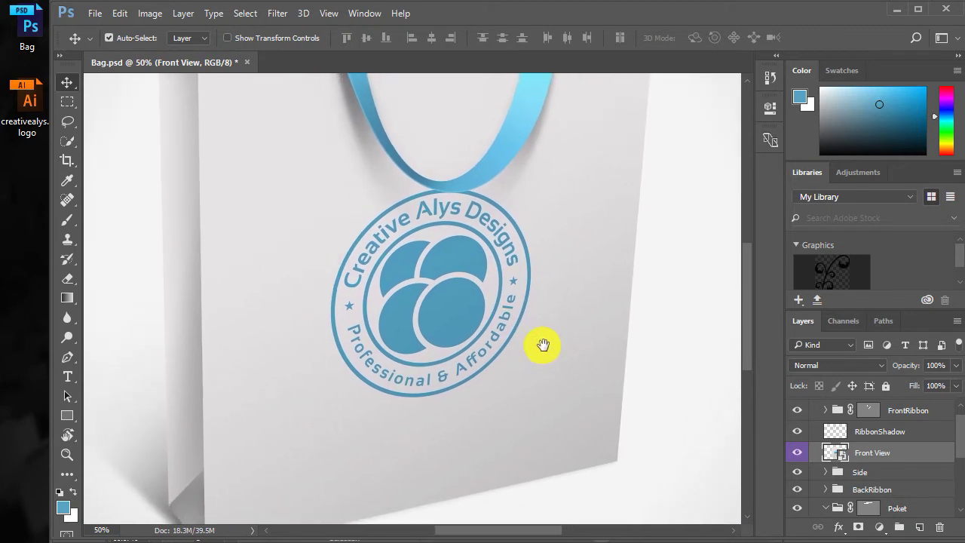
key("ctrl+minus")
key("ctrl+minus")
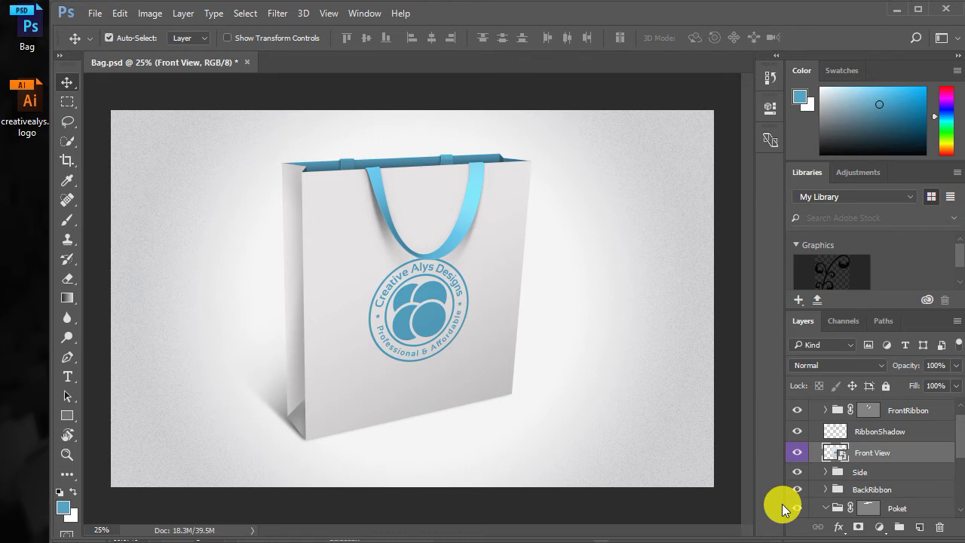
Step: Add the paragraph on pasting and resizing the design in Photoshop, ending 'Save… Ctrl+S or File > Save.'
left_click(503, 537)
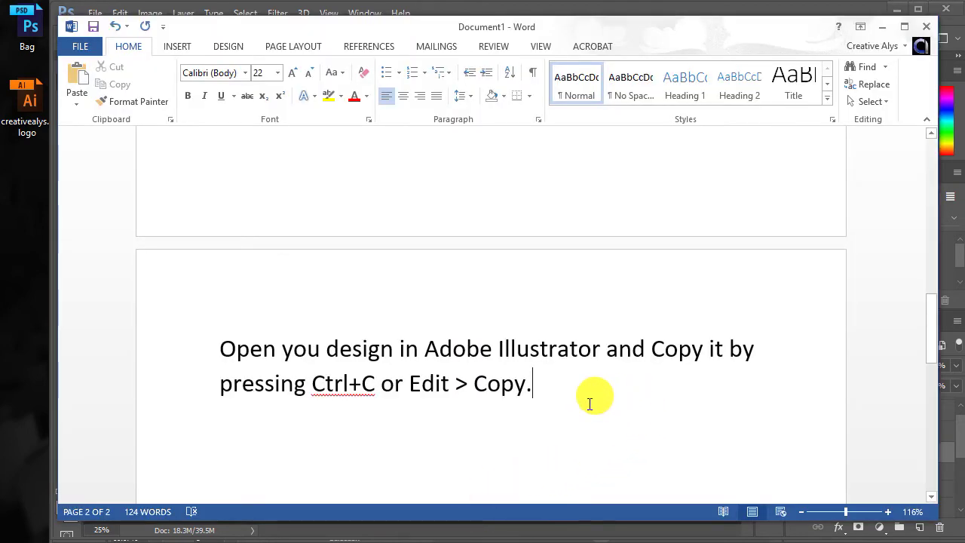
key("Return")
key("Return")
type("Pasting")
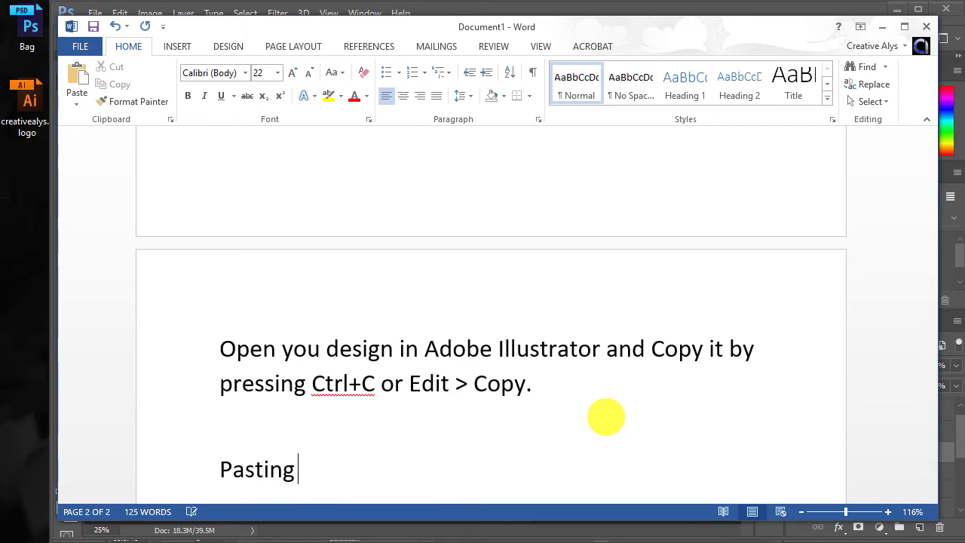
type(" the Design in that tab wil")
key("BackSpace")
key("BackSpace")
key("BackSpace")
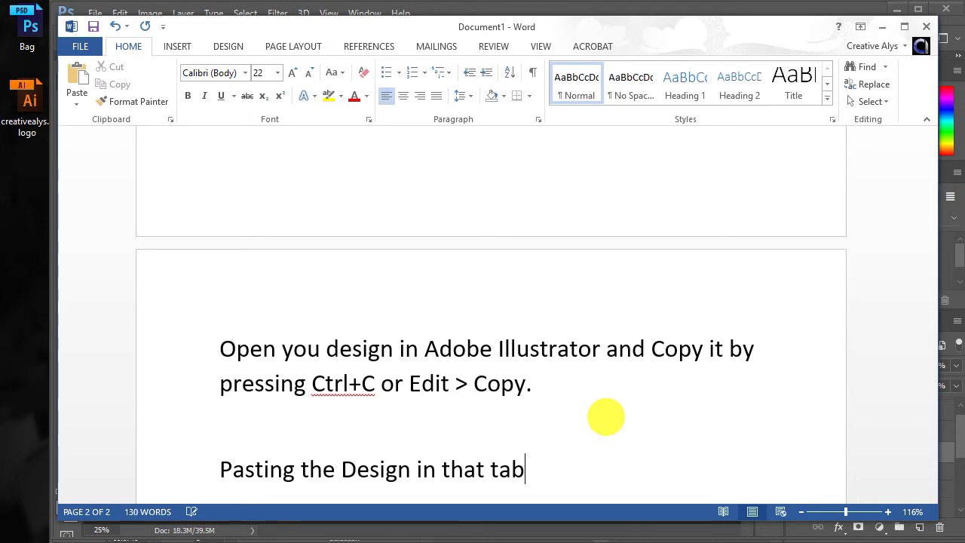
key("BackSpace")
key("BackSpace")
key("BackSpace")
key("BackSpace")
key("BackSpace")
key("BackSpace")
key("BackSpace")
key("BackSpace")
key("BackSpace")
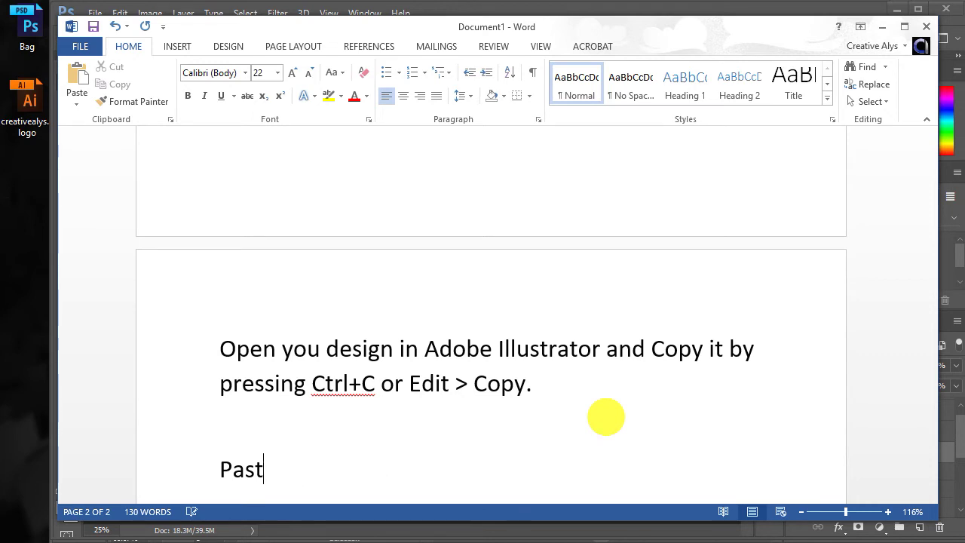
type("te the design in the tab")
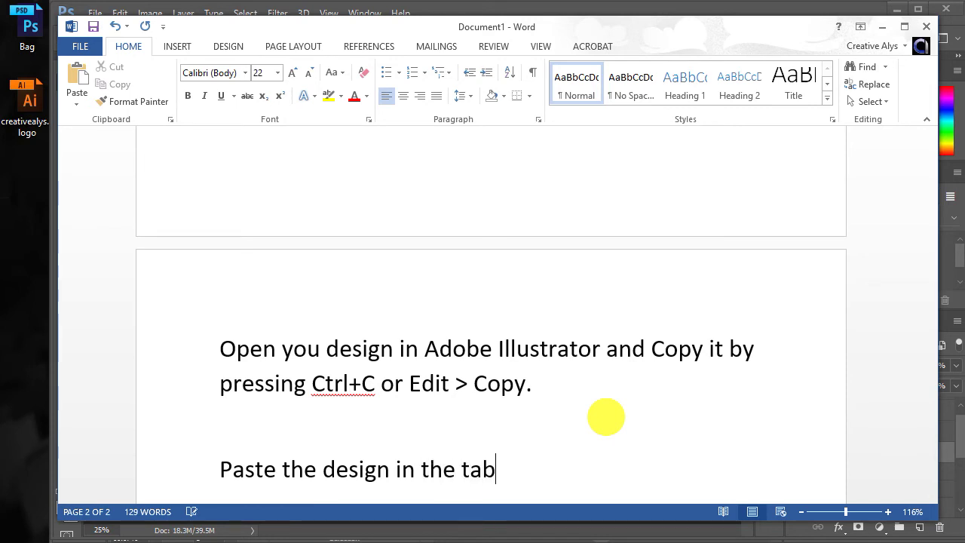
type(" window op")
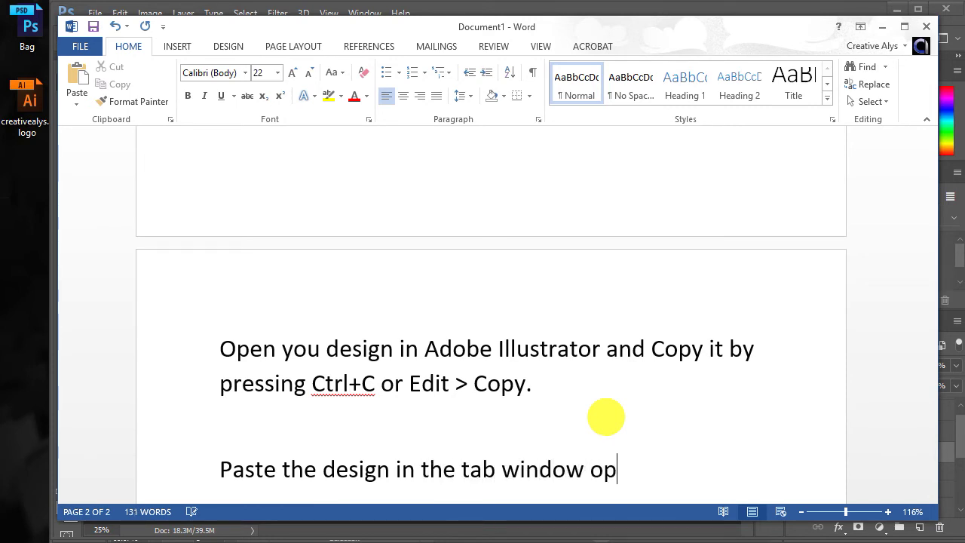
type("ened in Adobe O")
key("BackSpace")
type("Photoshop and Make ")
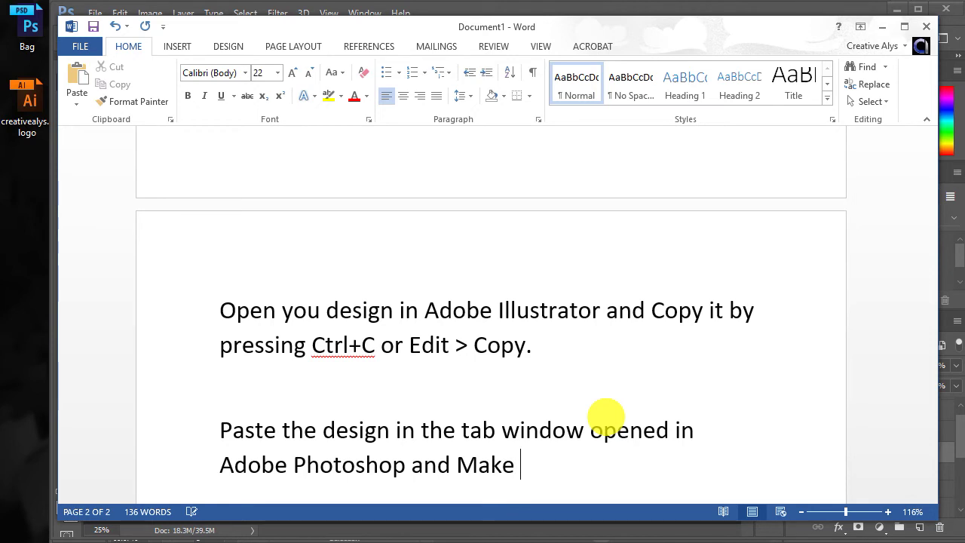
type("adjustment")
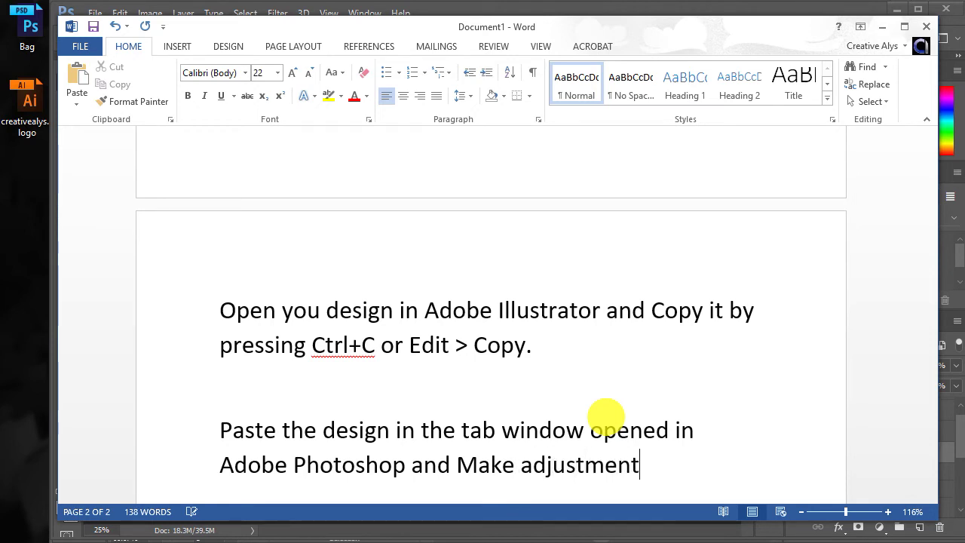
type("s of size and ")
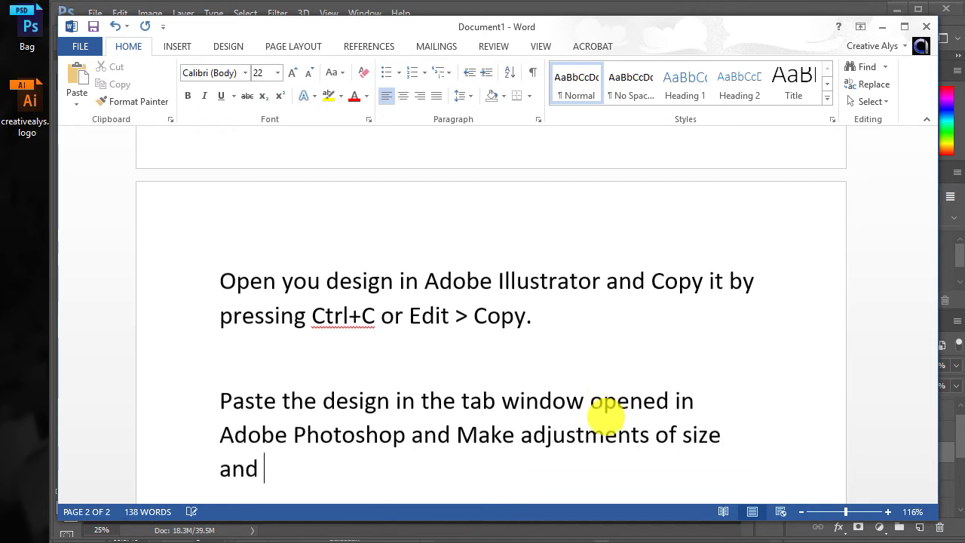
type("placements. Once done,")
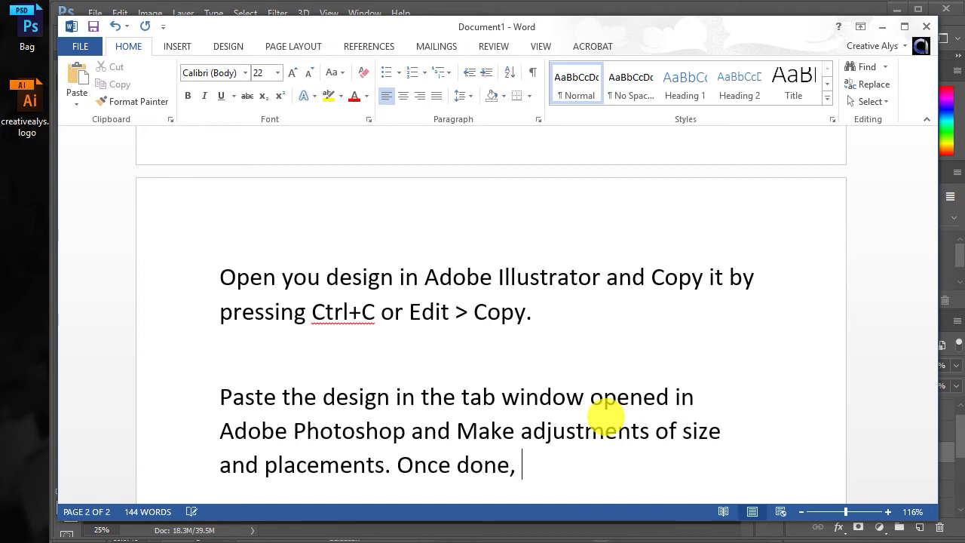
type(" Save ")
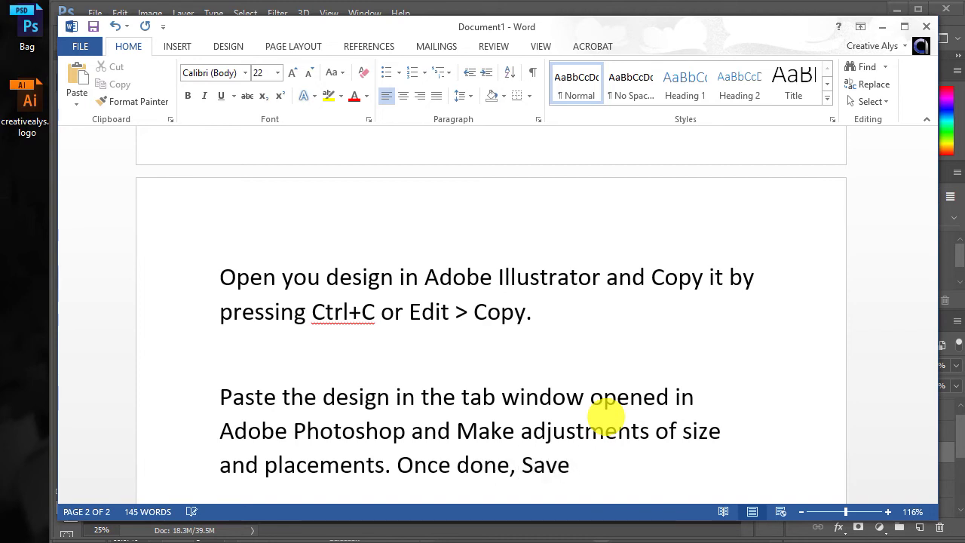
type("the tab work by")
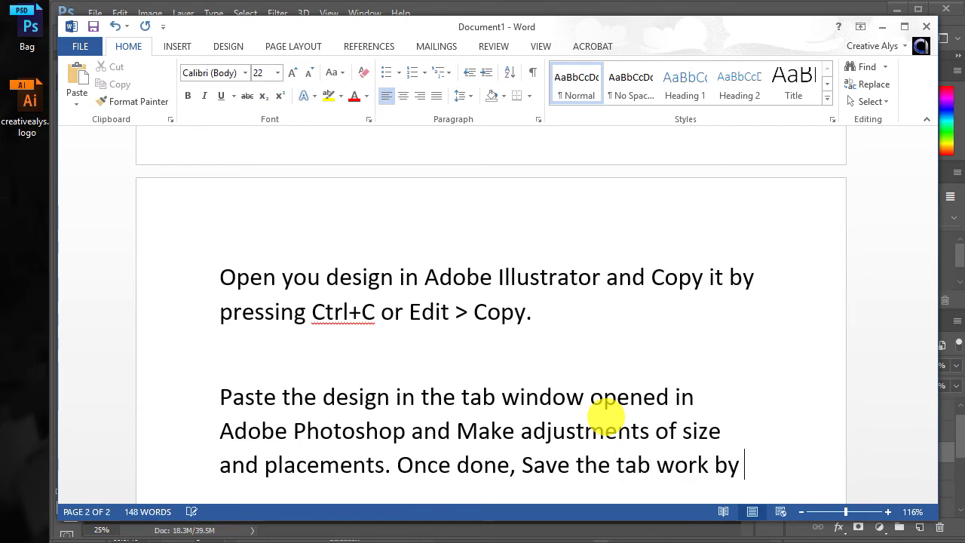
type(" pressing Ctrl")
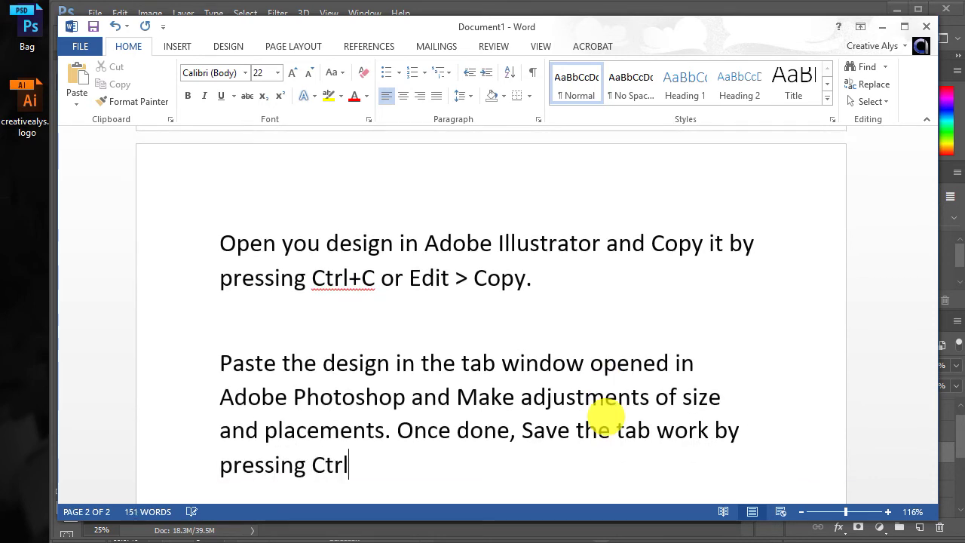
type("+S or File > Save.")
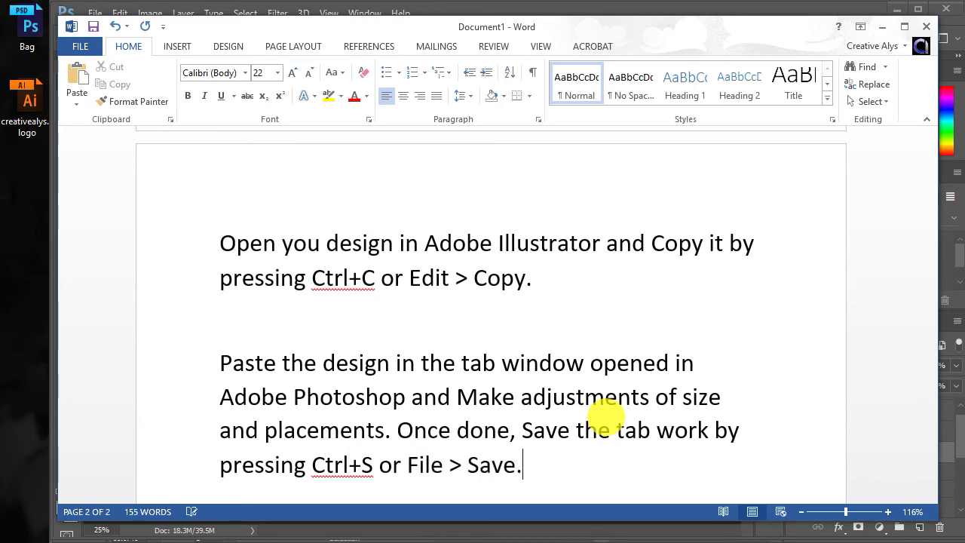
key("Return")
Step: Add the closing line 'Close the tab and you will be amazed to see the styled results … Its really that easy', then start a new paragraph
type("lose the tab and you will be a")
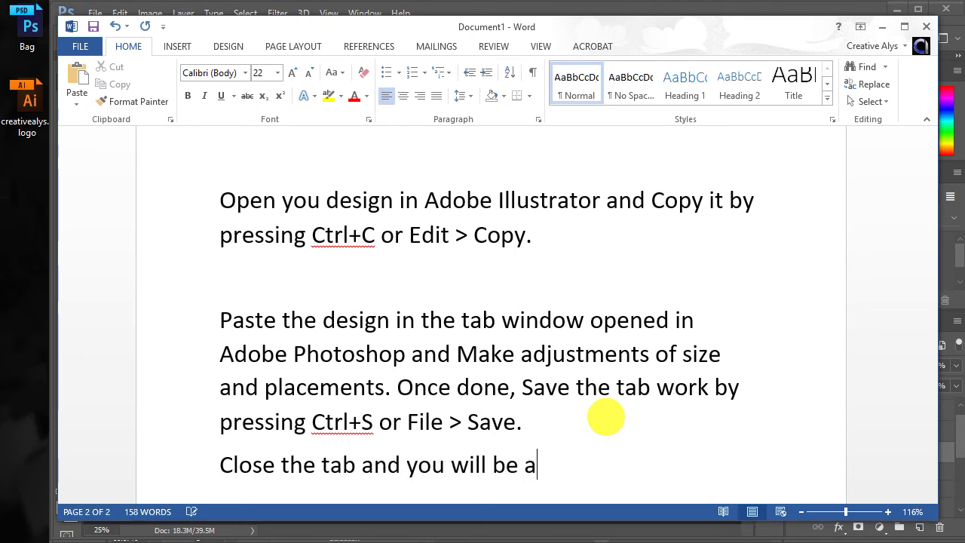
type("mazed to see the")
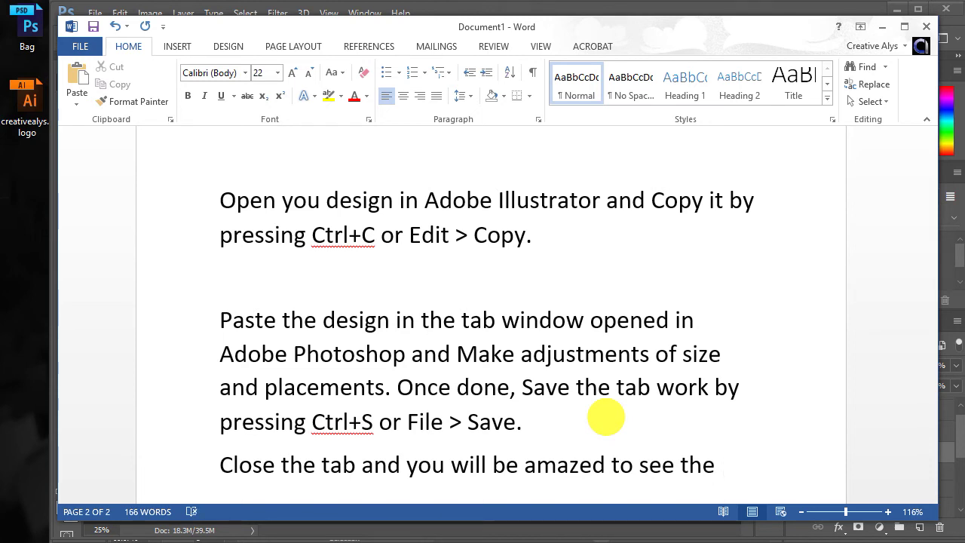
type("styled results")
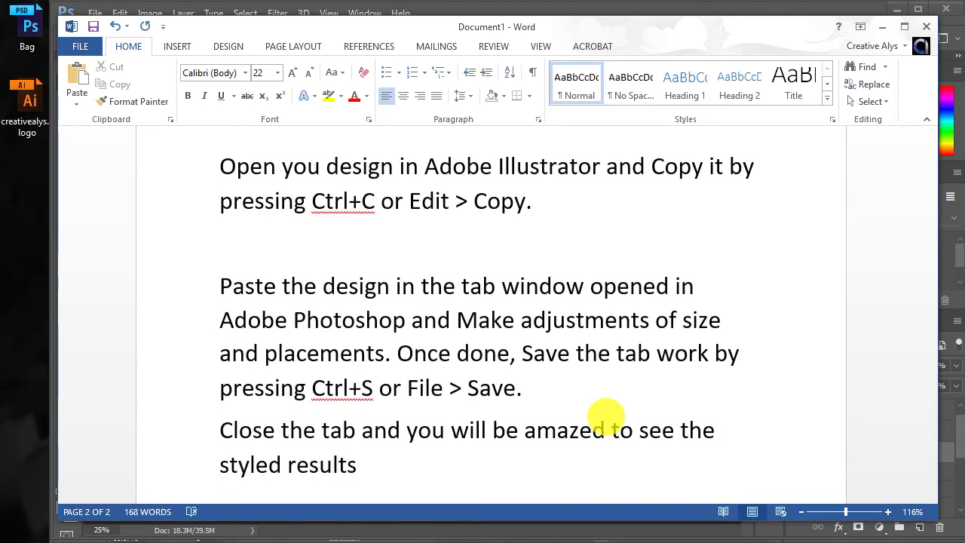
type(")")
type(" Its really that ead")
key("BackSpace")
type("sy.....")
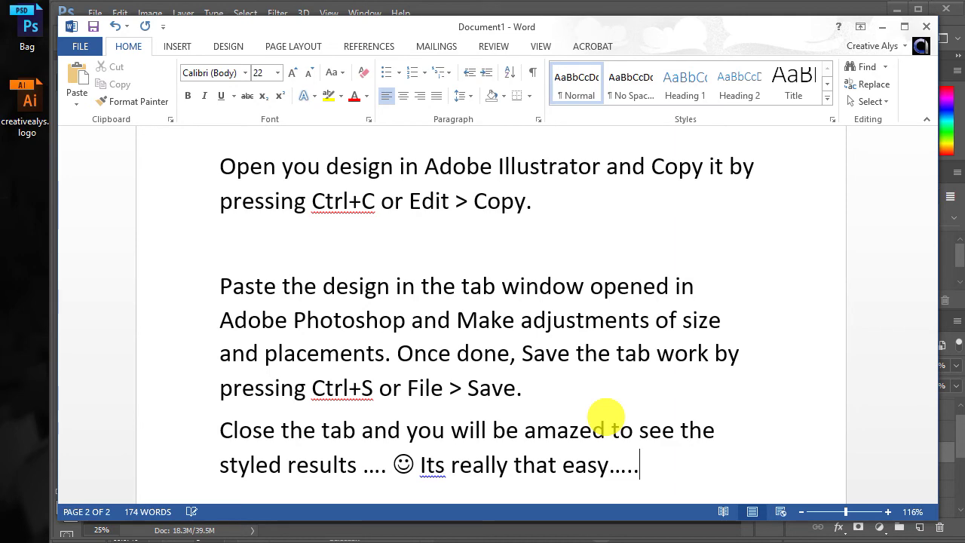
key("Return")
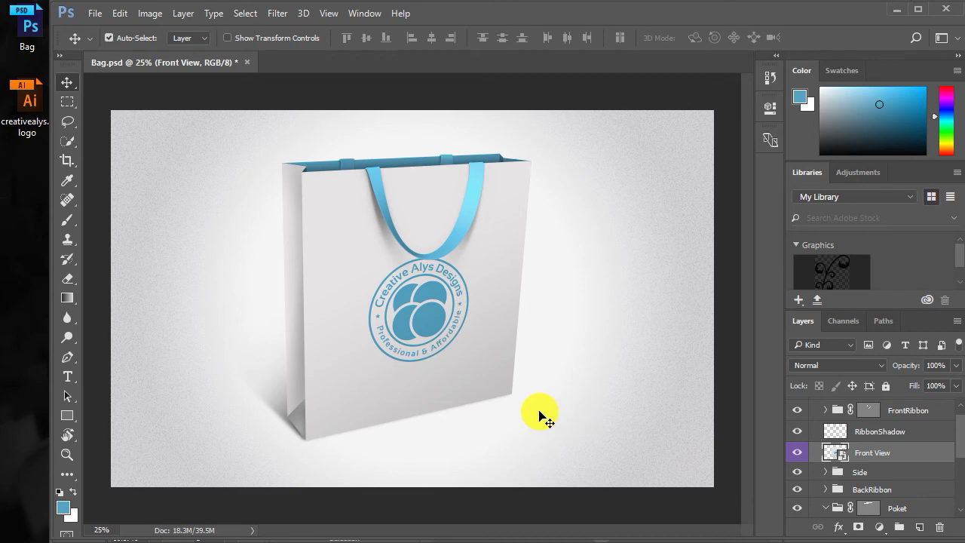
Step: Start a new text line beside the bag with a 60 pt font size
key("t")
left_click(533, 376)
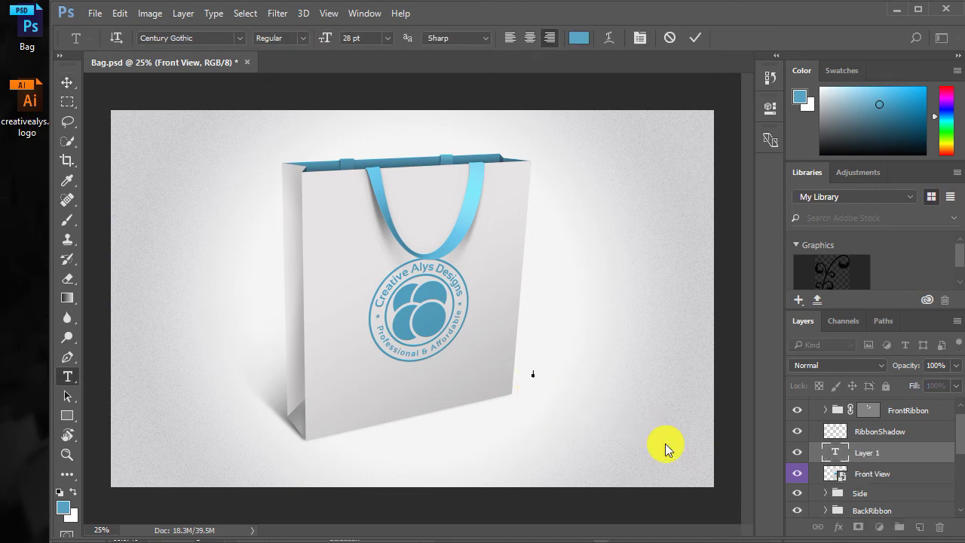
type("Logo")
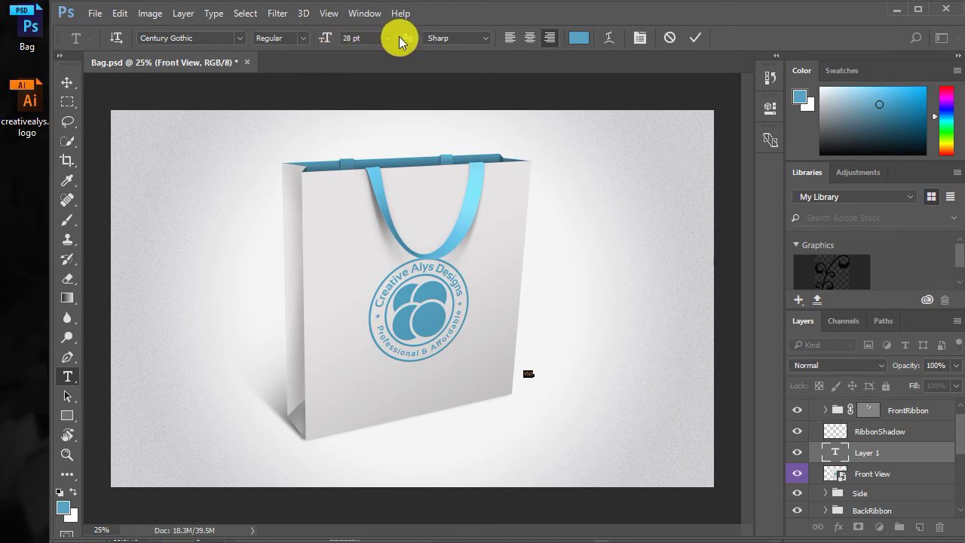
left_click(388, 37)
left_click(392, 296)
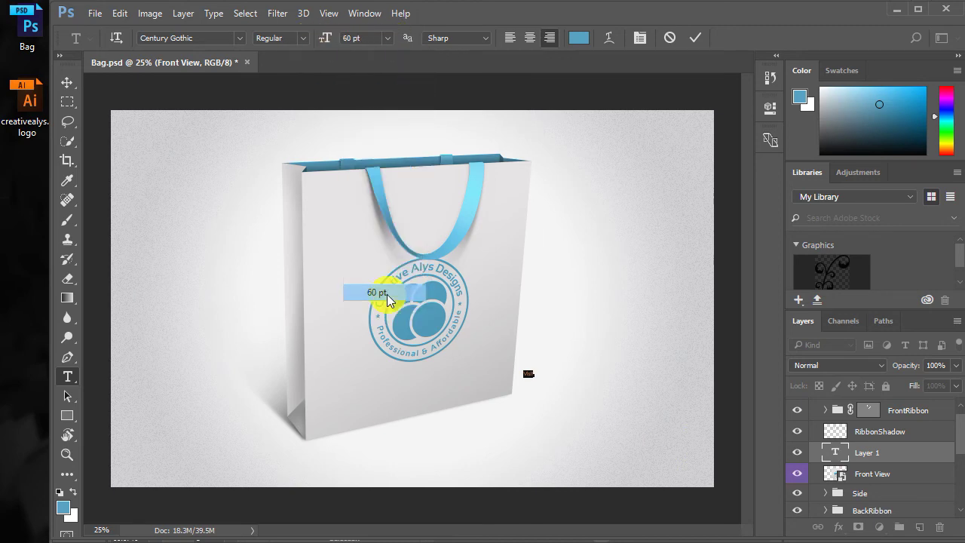
key("Right")
type("CreativeAlys.com")
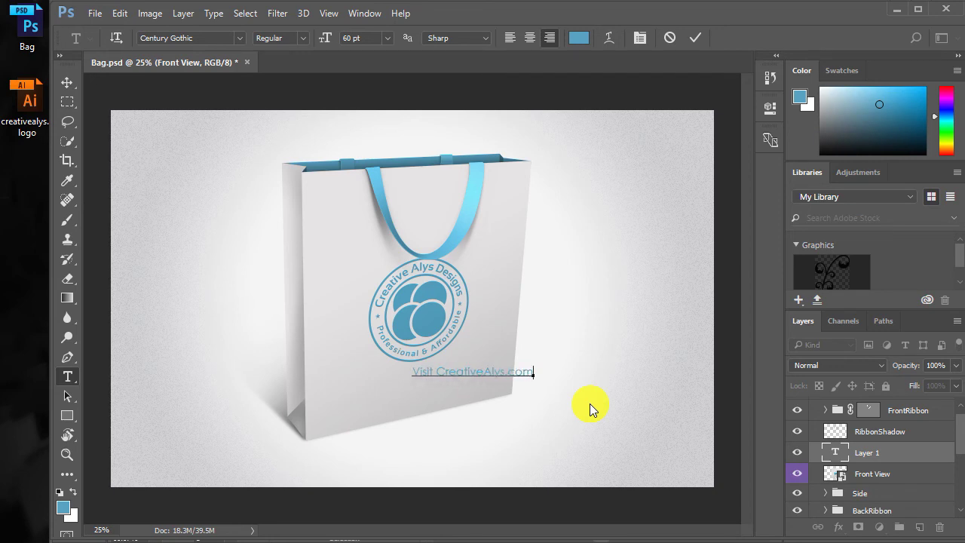
key("Left")
key("Left")
key("Left")
type("w.")
type(" for more iree resources")
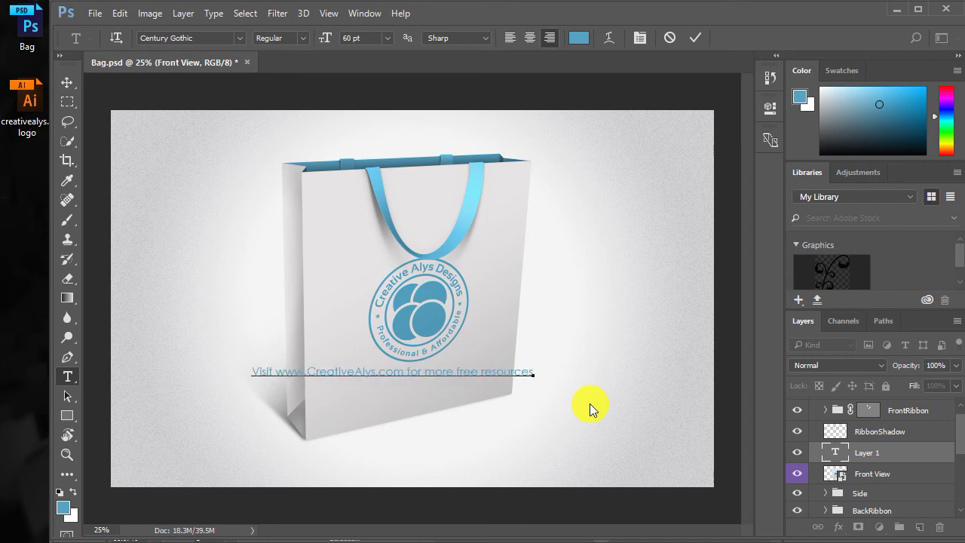
key("ctrl+Return")
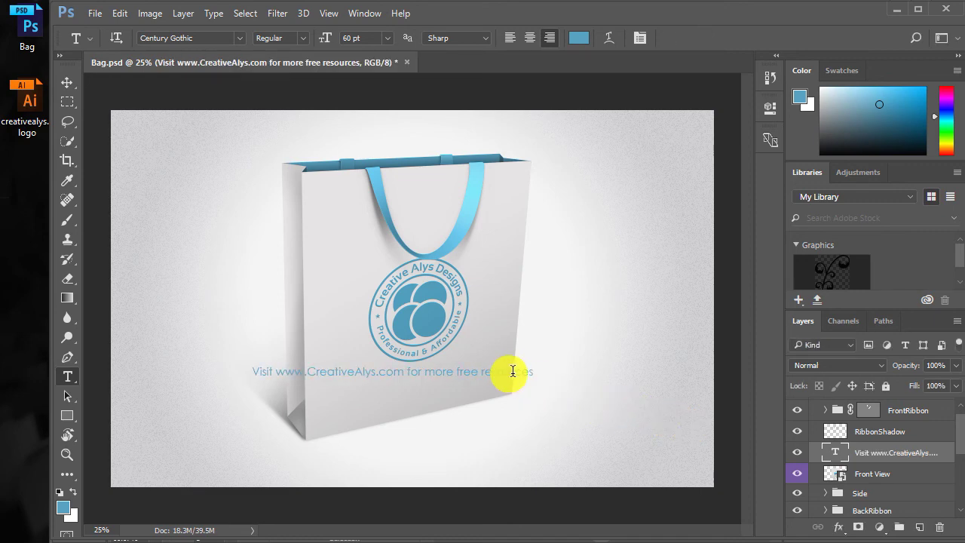
left_click(514, 371)
key("ctrl+Return")
key("v")
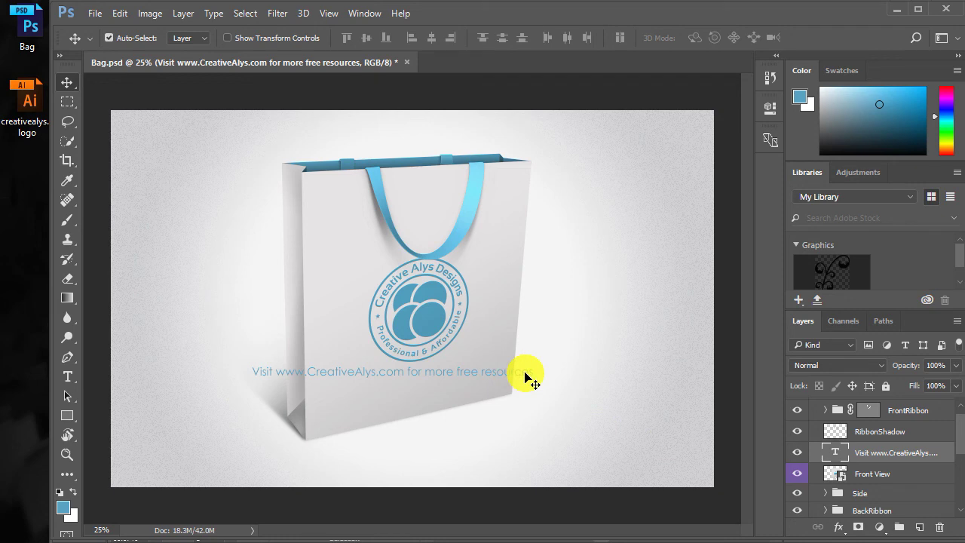
Step: Move the caption layer out of the Bag group to the top of the stack, toward the bottom right
key("shift+Down")
key("ctrl+shift+bracketright")
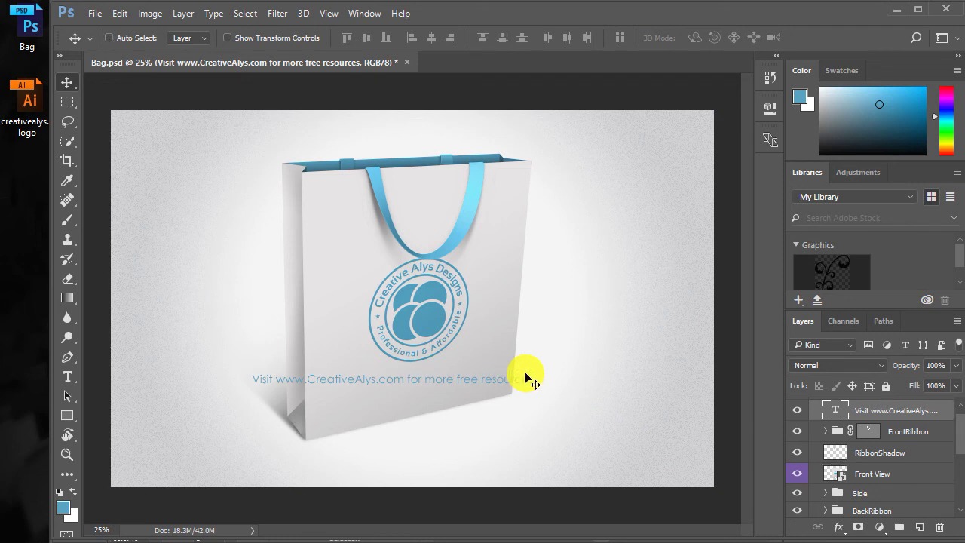
key("shift+Right")
key("shift+Right")
key("shift+Right")
key("shift+Right")
key("shift+Right")
key("shift+Right")
left_click_drag(531, 384, 620, 443)
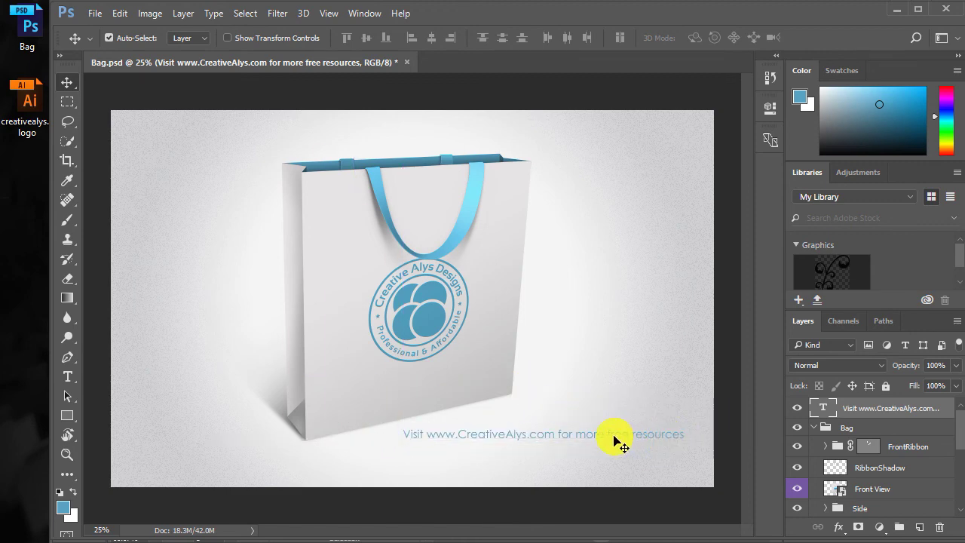
Step: Enlarge the caption to 72 pt and place it at the bottom right below the bag
key("t")
triple_click(614, 437)
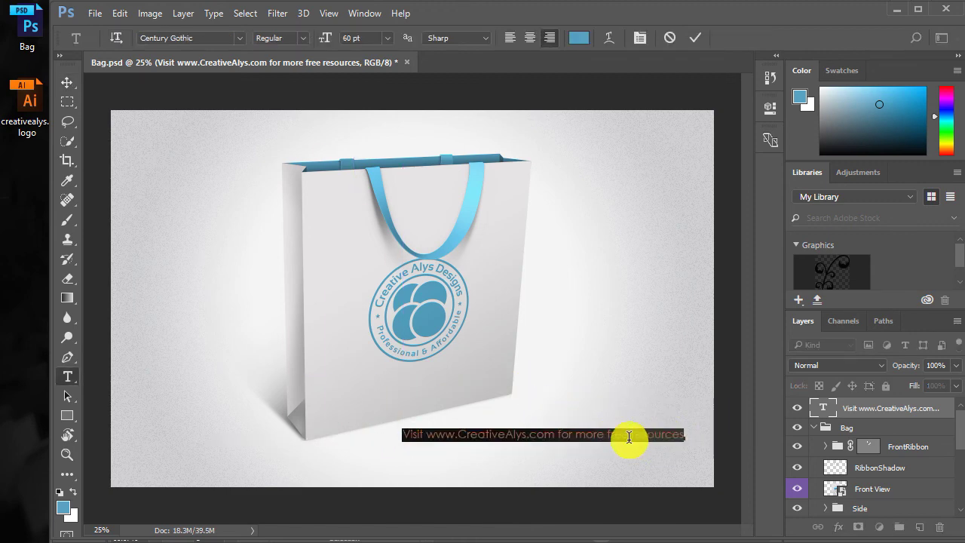
left_click(386, 37)
left_click(366, 305)
left_click(565, 436)
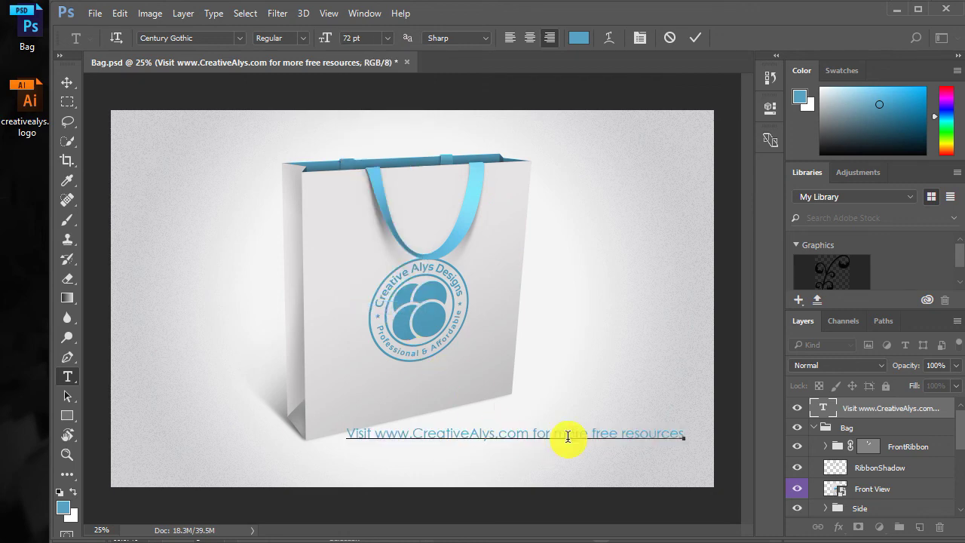
key("ctrl+Return")
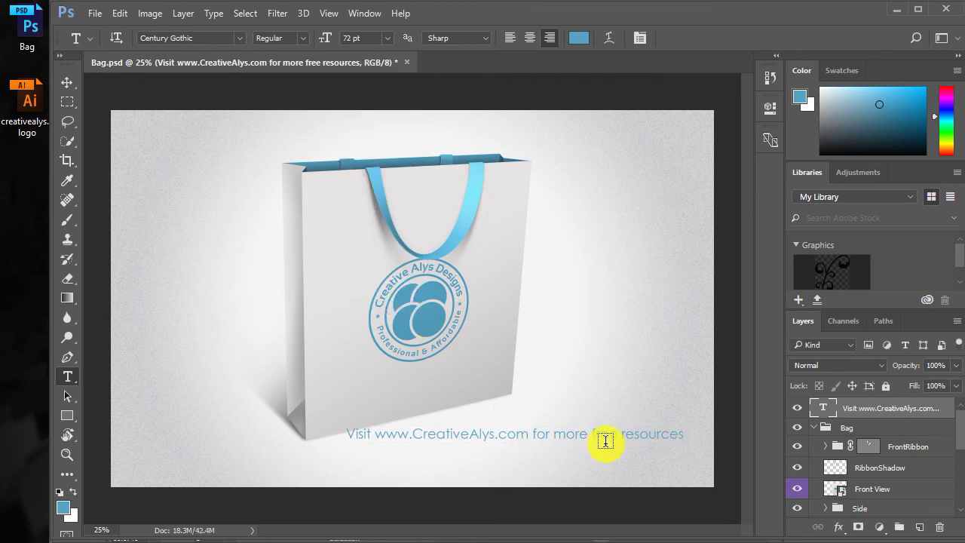
key("v")
left_click_drag(608, 442, 617, 466)
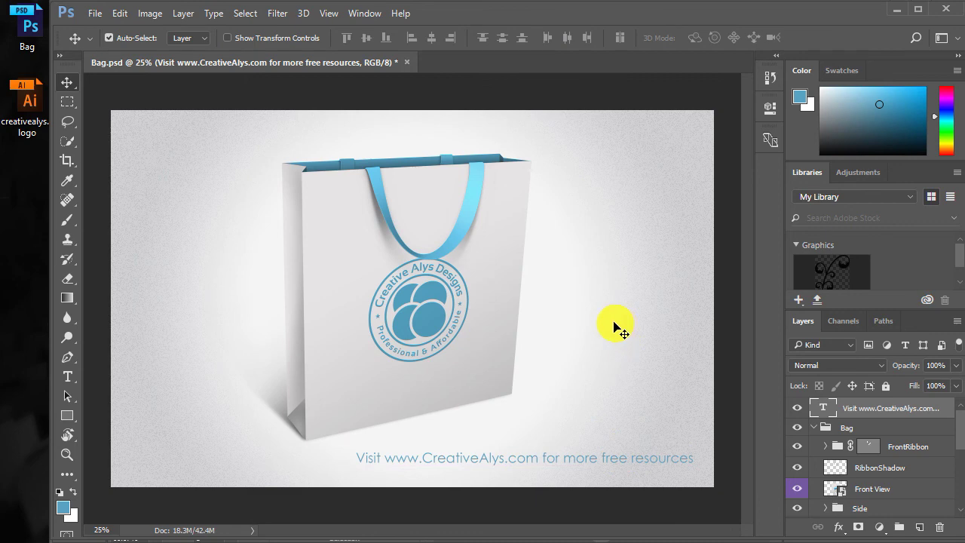
Step: Add 'Subscribe to our YouTube Channel for more Tutorials and Design Videos' centred above the bag
key("t")
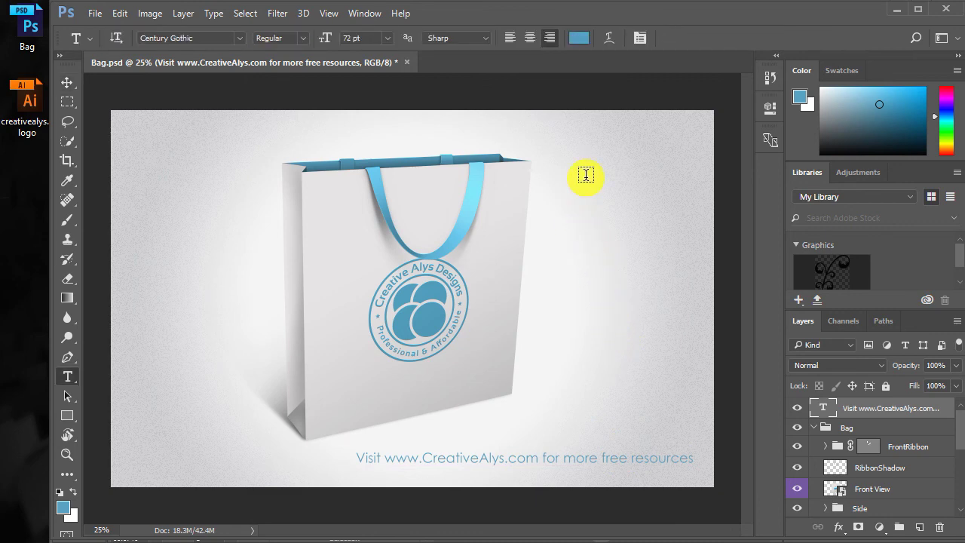
left_click(585, 177)
type("Subscribe to our YouTube.")
key("BackSpace")
type("Cha")
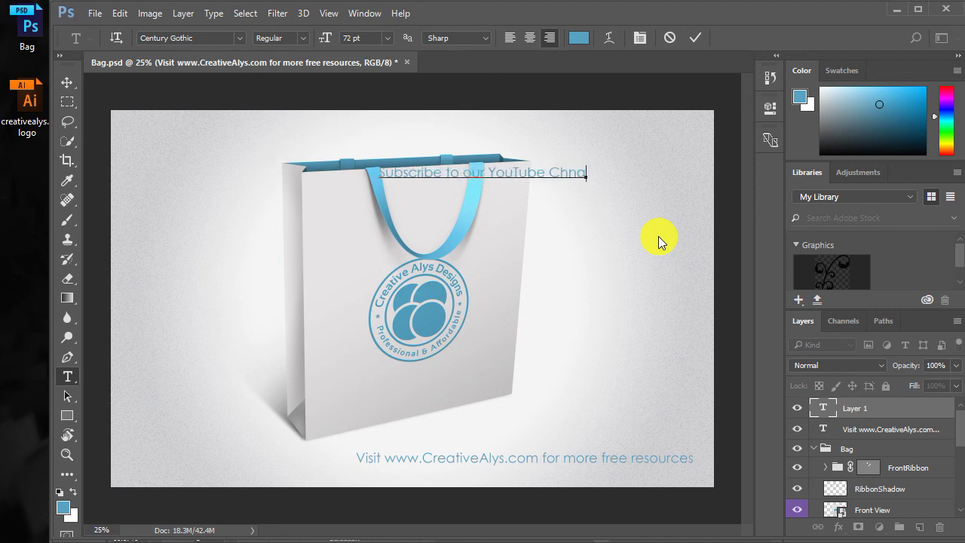
type("nnel for more.")
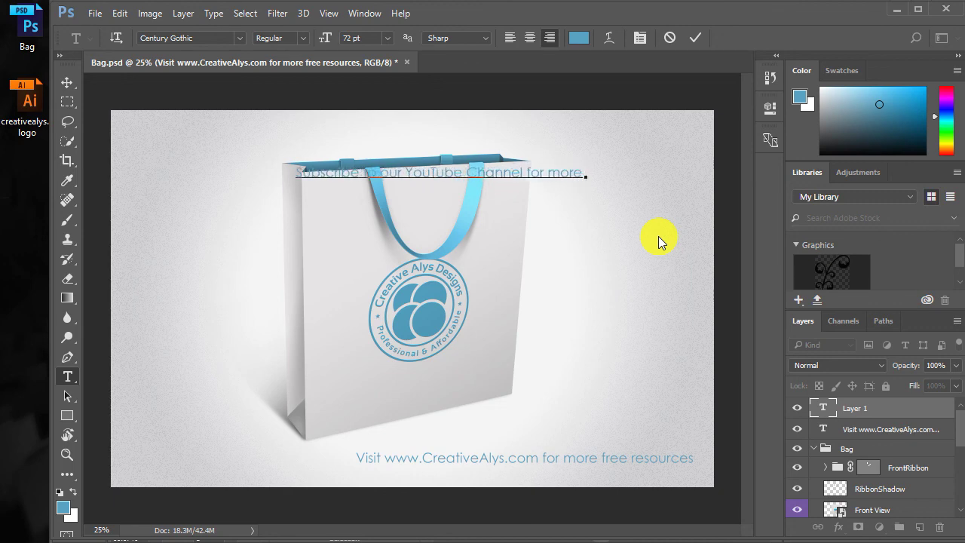
key("BackSpace")
type("Tutorials and Design Videos")
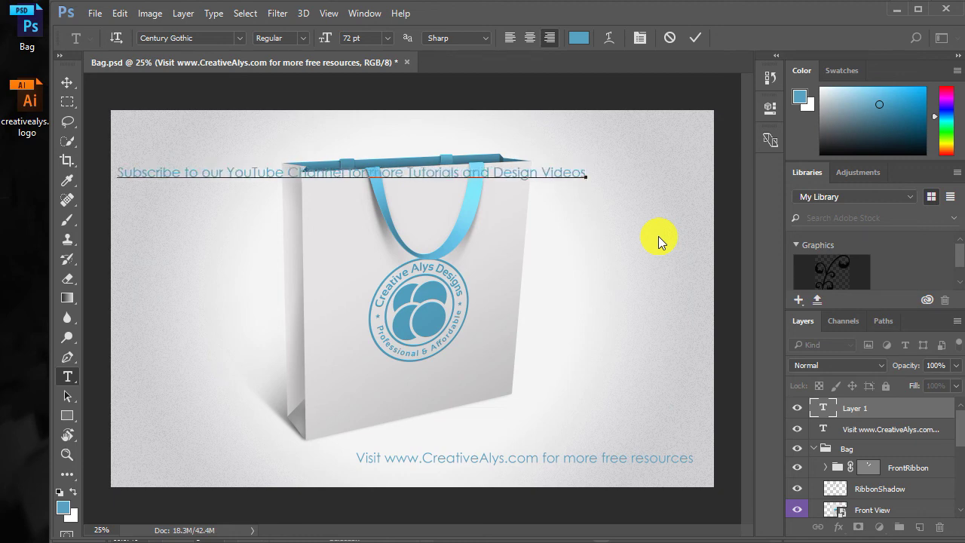
key("ctrl+Return")
key("v")
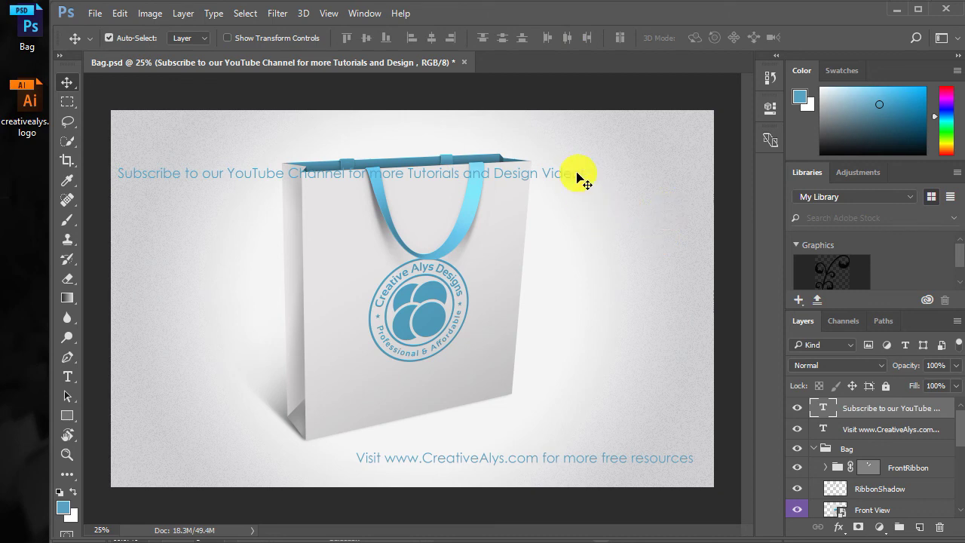
left_click_drag(575, 180, 634, 139)
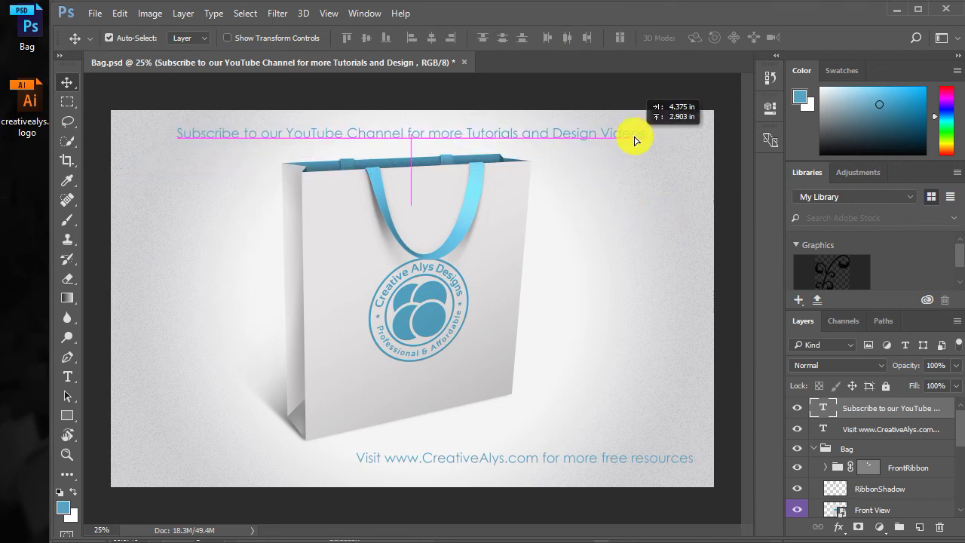